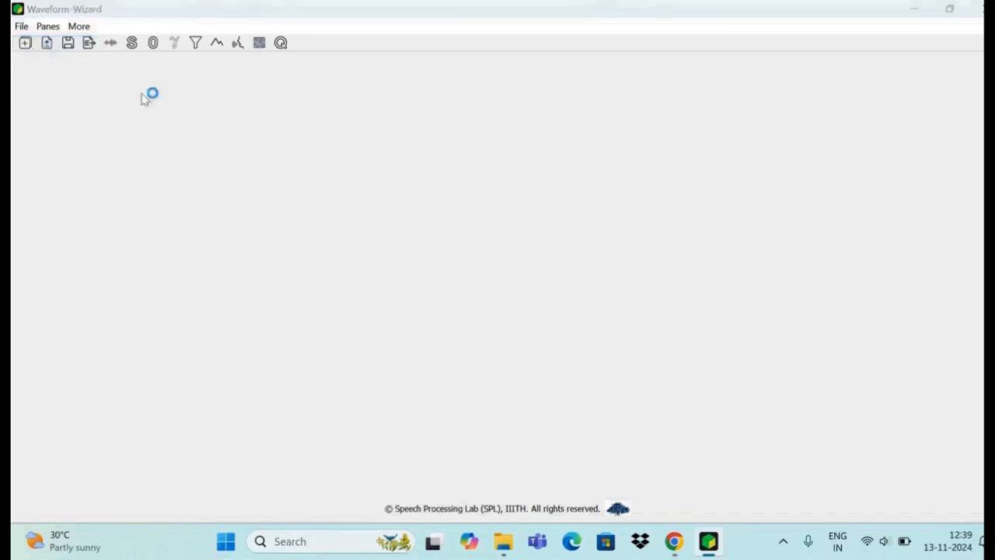
Step: Load audio1.wav from the Sample-audios folder in Downloads
scroll(86, 214, up, 3)
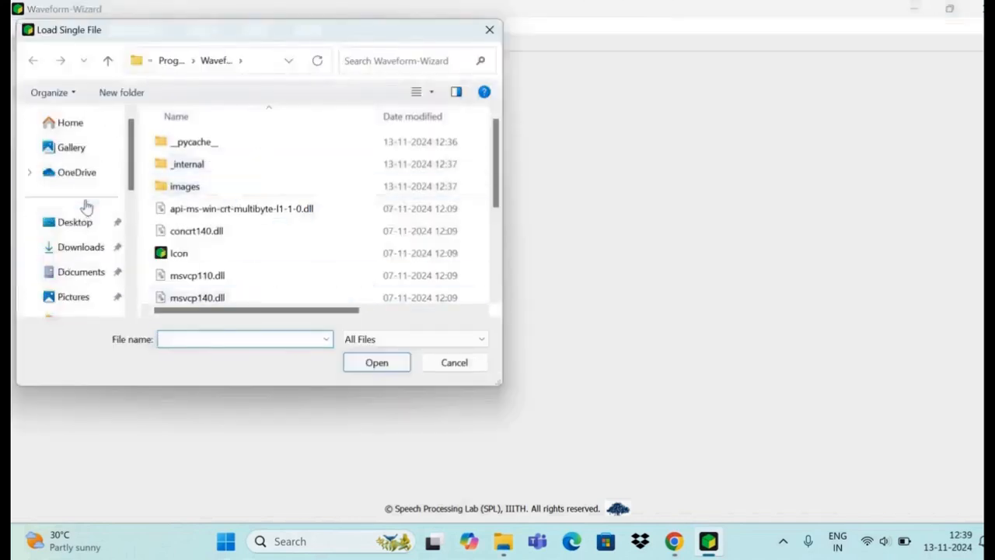
click(90, 247)
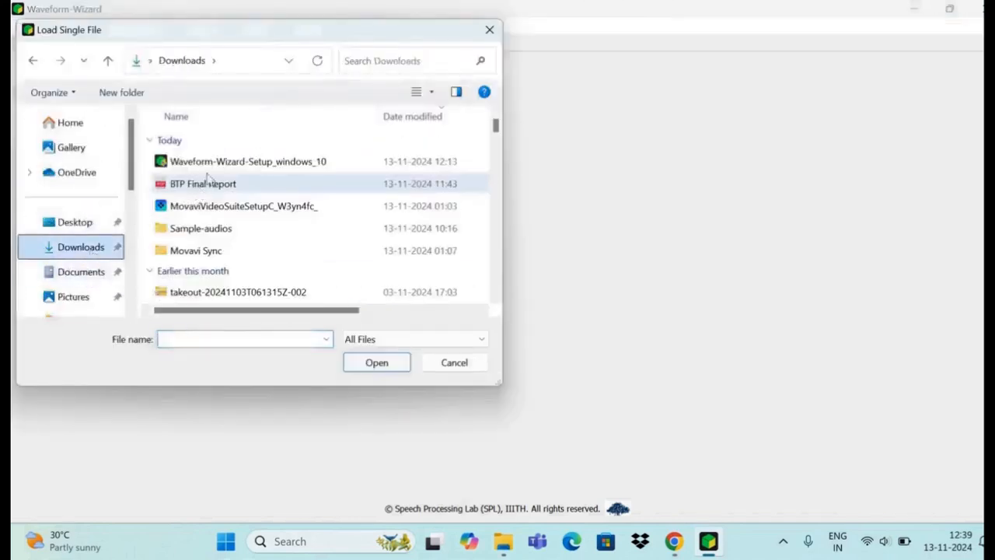
double_click(225, 233)
double_click(200, 162)
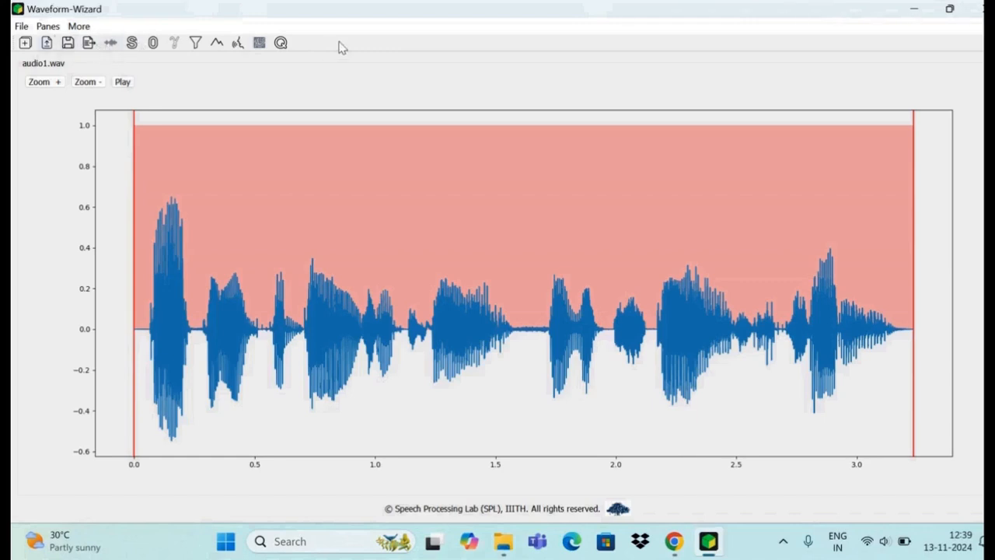
click(282, 43)
right_click(294, 46)
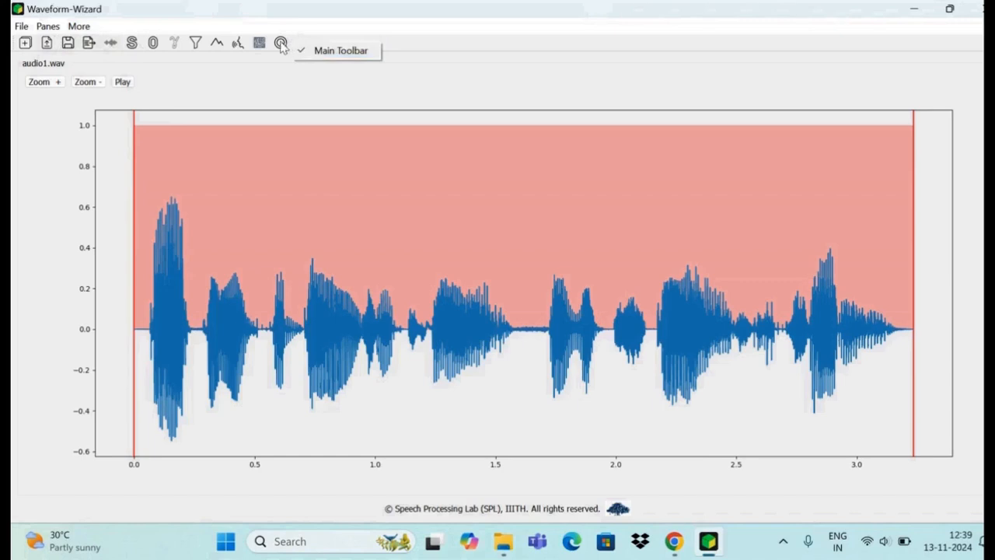
click(337, 46)
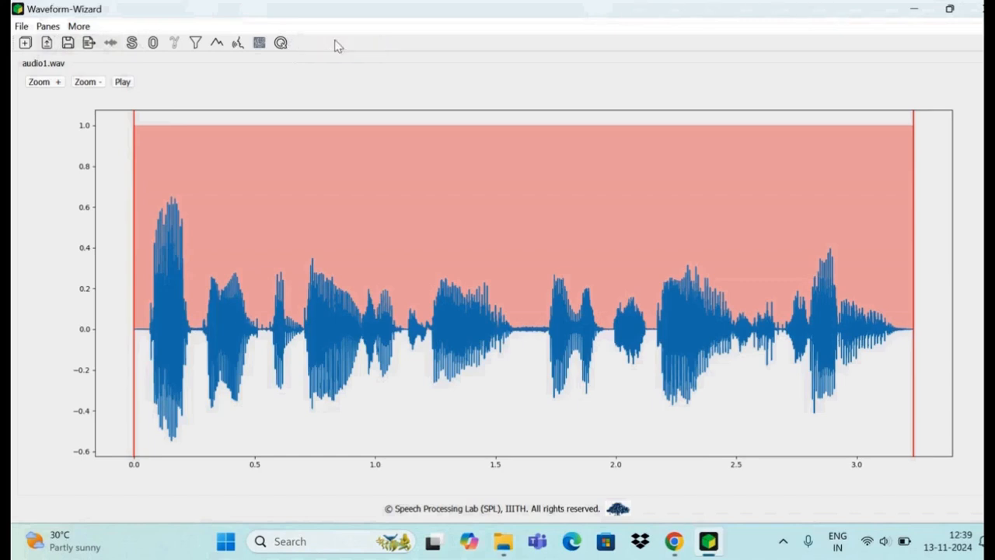
Step: Add a spectrogram pane and a ZTWS pane for audio1.wav below its waveform
click(132, 43)
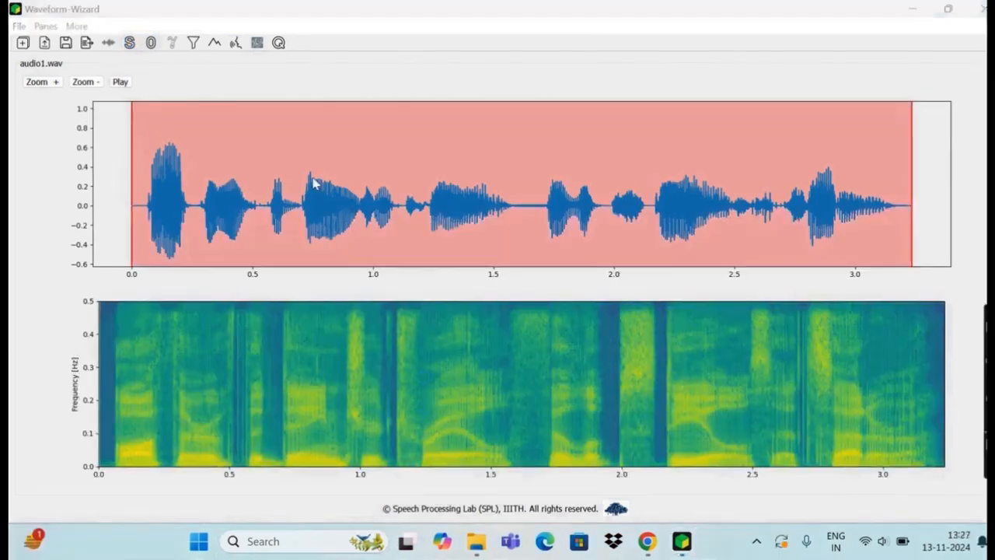
click(152, 44)
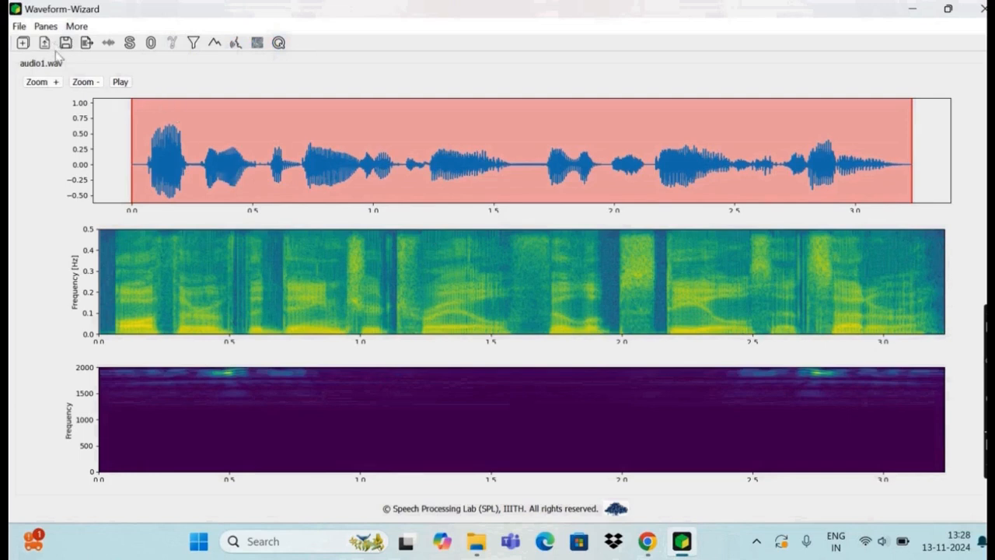
Step: Add a Constant-Q pane for audio1.wav and delete the ZTWS pane above it
click(45, 26)
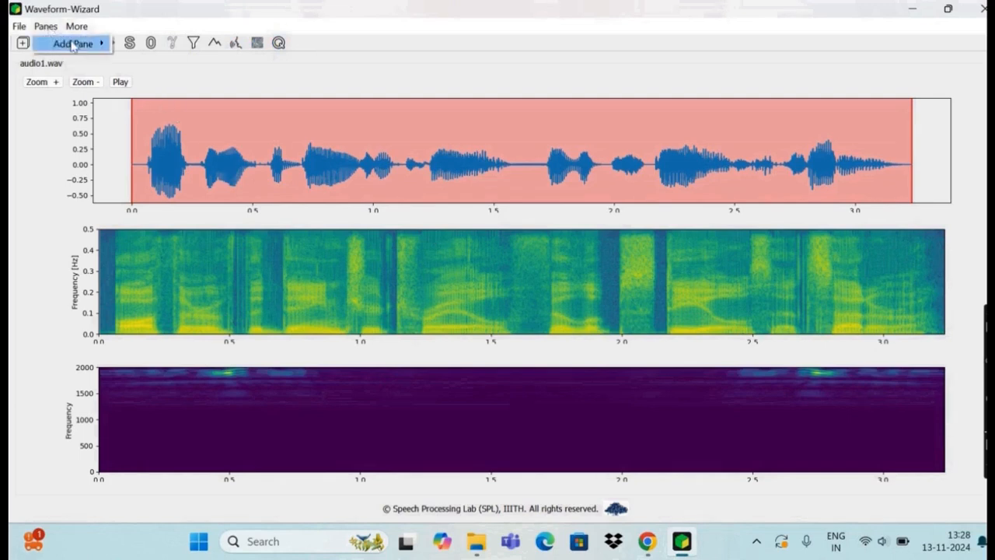
mouse_move(73, 45)
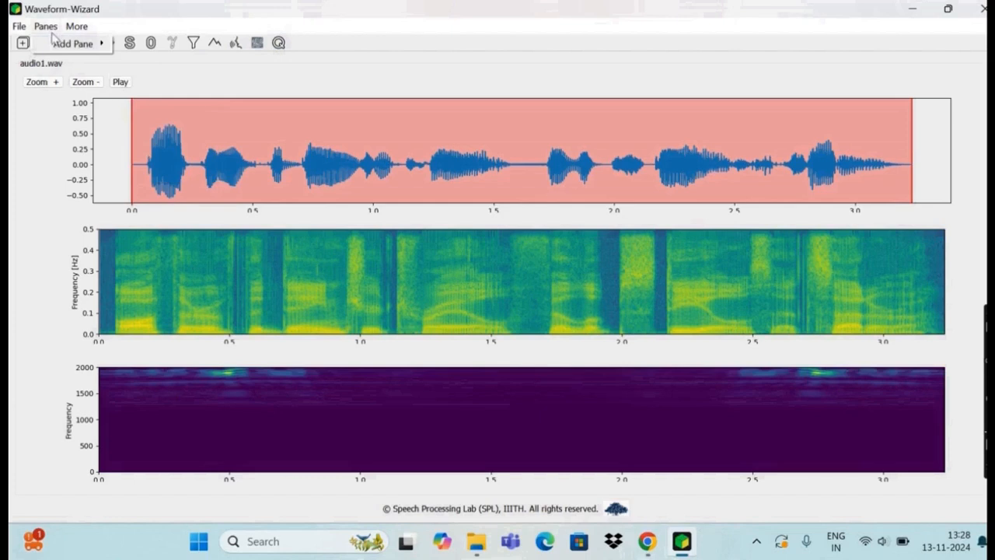
click(60, 45)
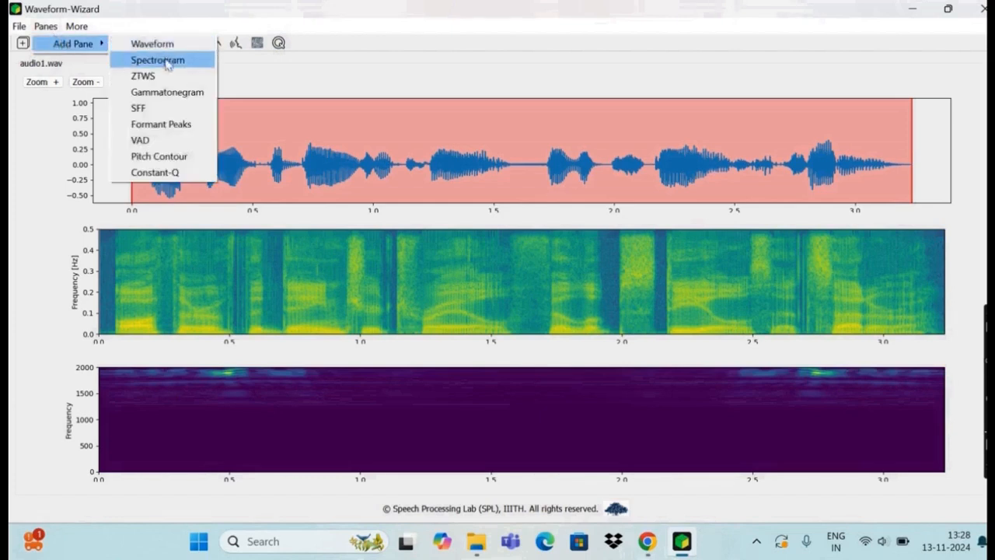
click(165, 173)
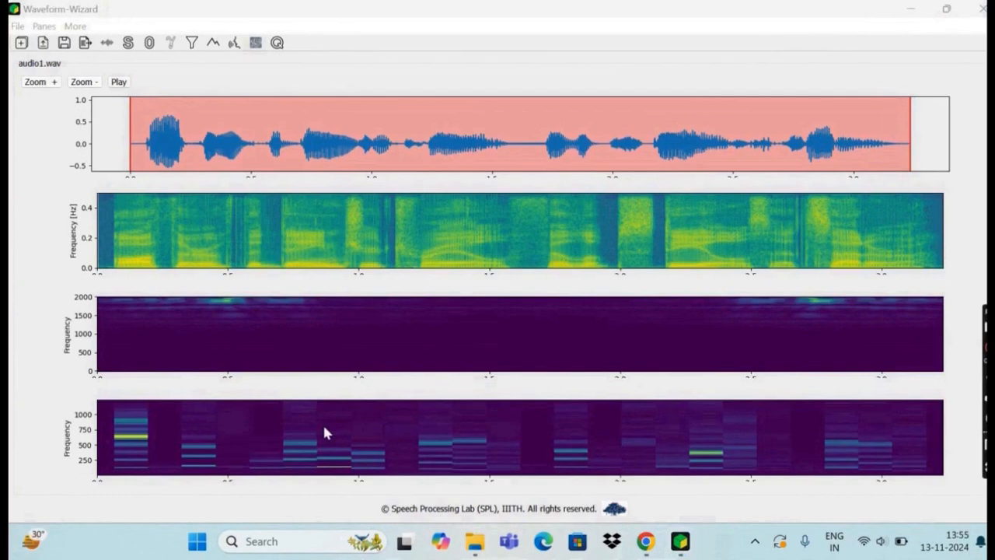
right_click(302, 327)
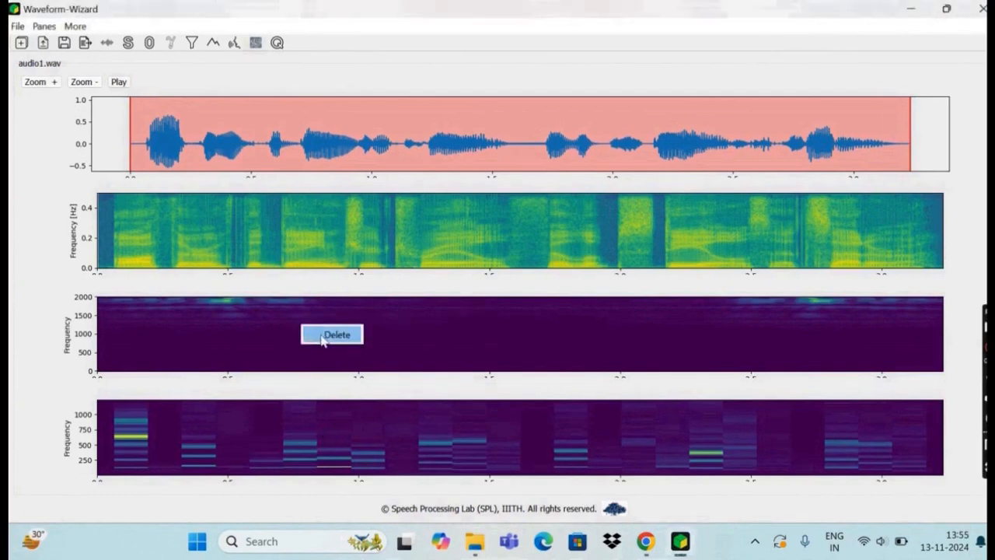
click(322, 340)
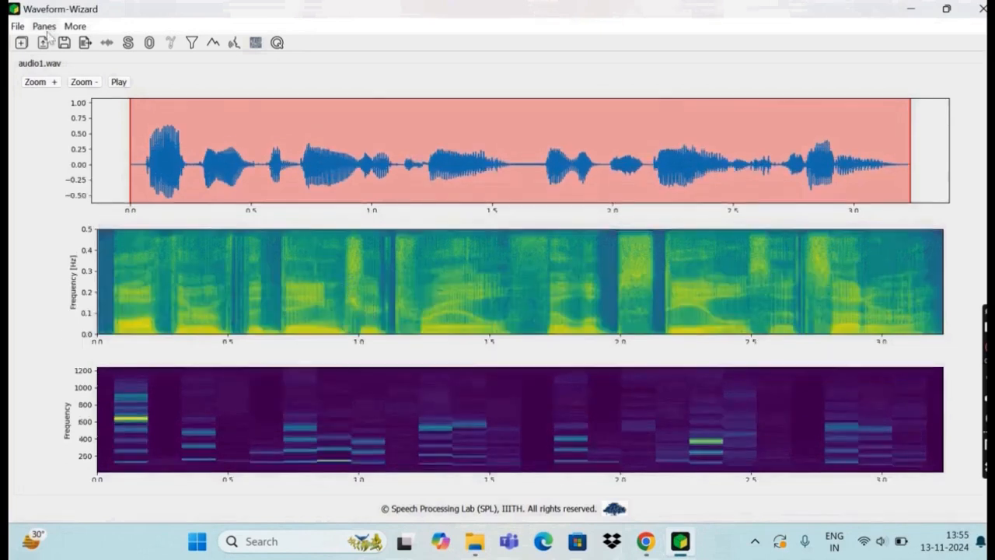
Step: Load audio2.wav from the Sample-audios folder alongside audio1.wav
click(18, 27)
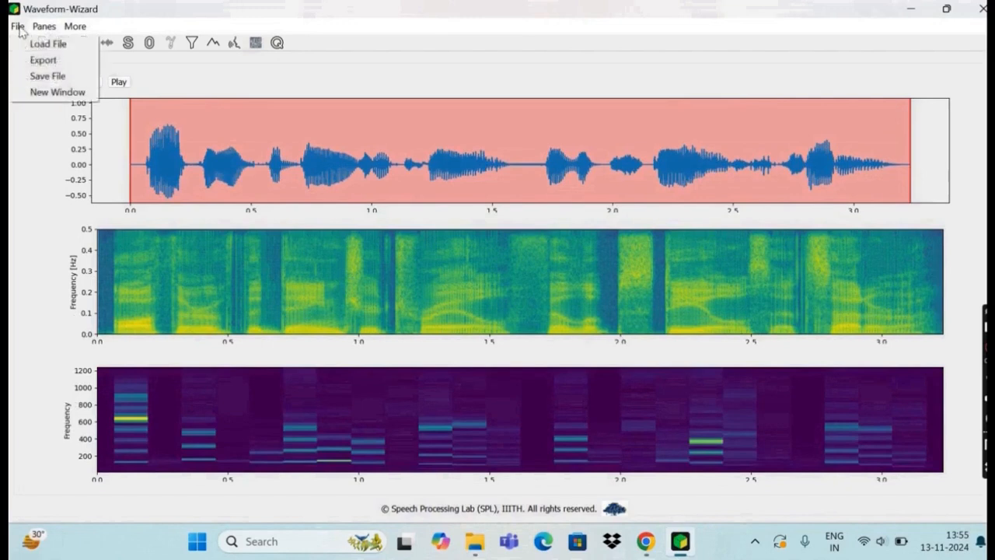
click(64, 49)
double_click(184, 163)
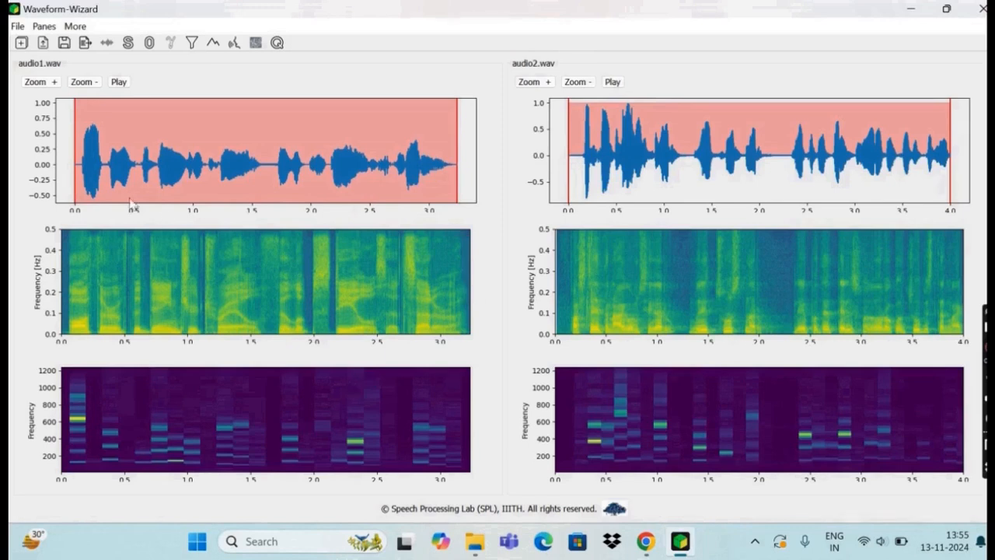
Step: Replace the Constant-Q panes of audio1.wav and audio2.wav with Pitch Contour panes
right_click(593, 424)
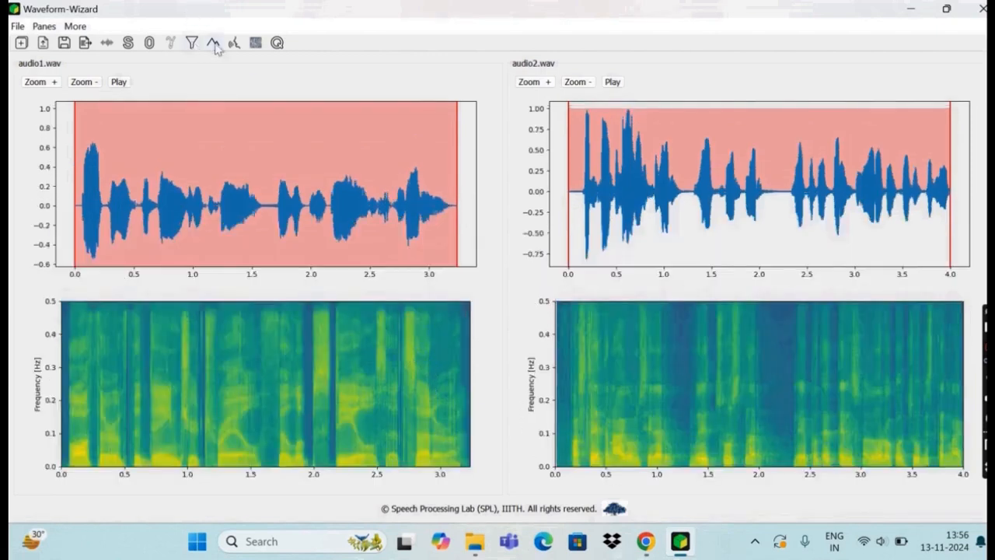
click(71, 28)
mouse_move(45, 26)
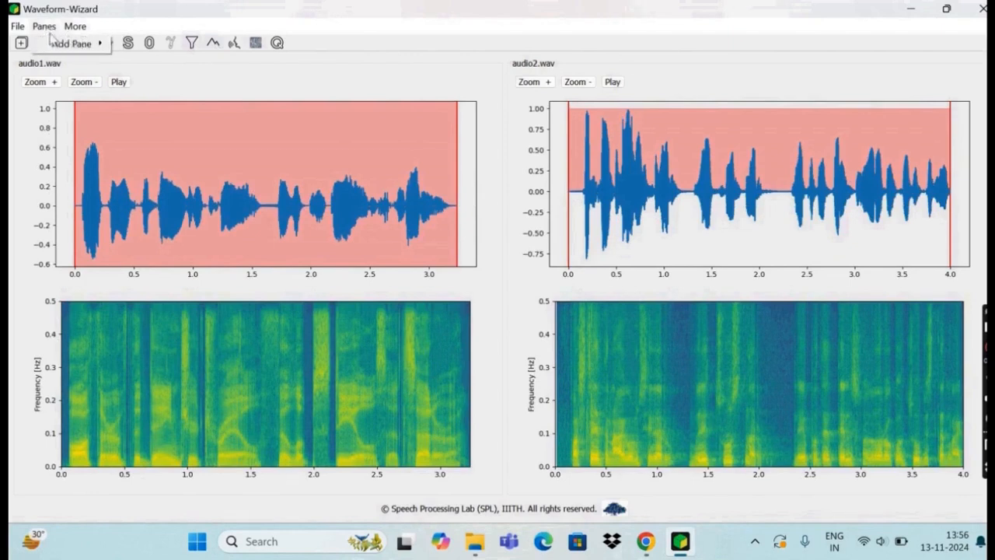
mouse_move(74, 44)
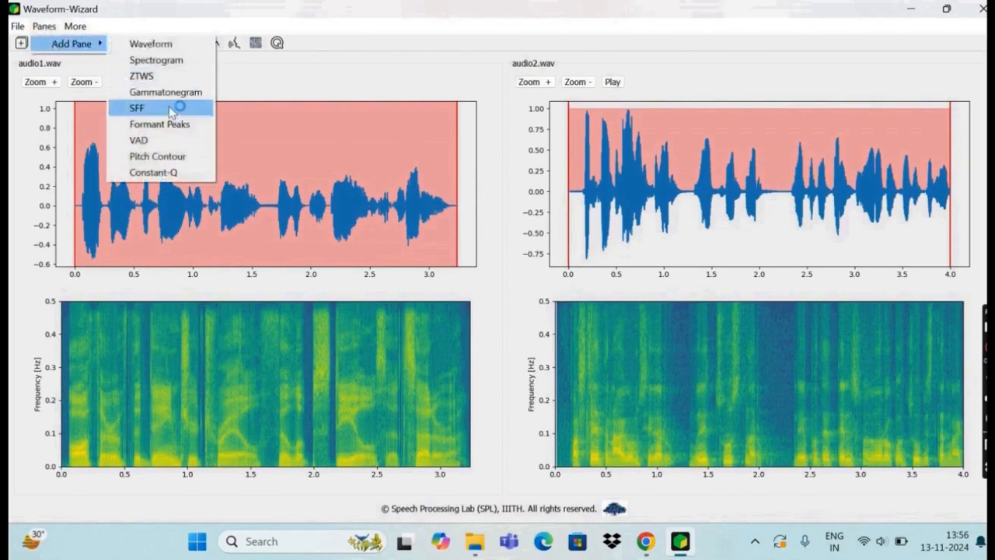
click(172, 157)
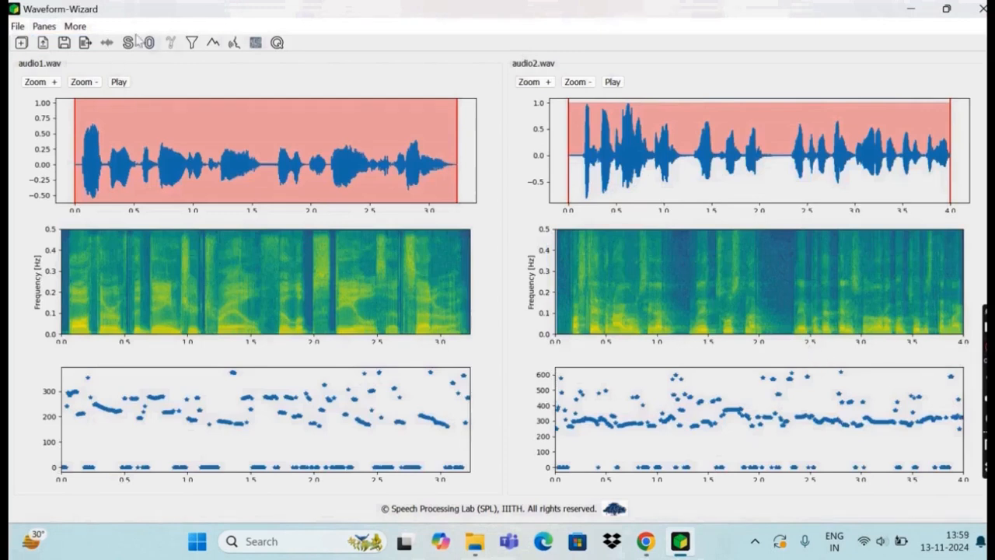
Step: Save the two-audio session as a custom .wwc file named test-1 in the Downloads folder
click(22, 28)
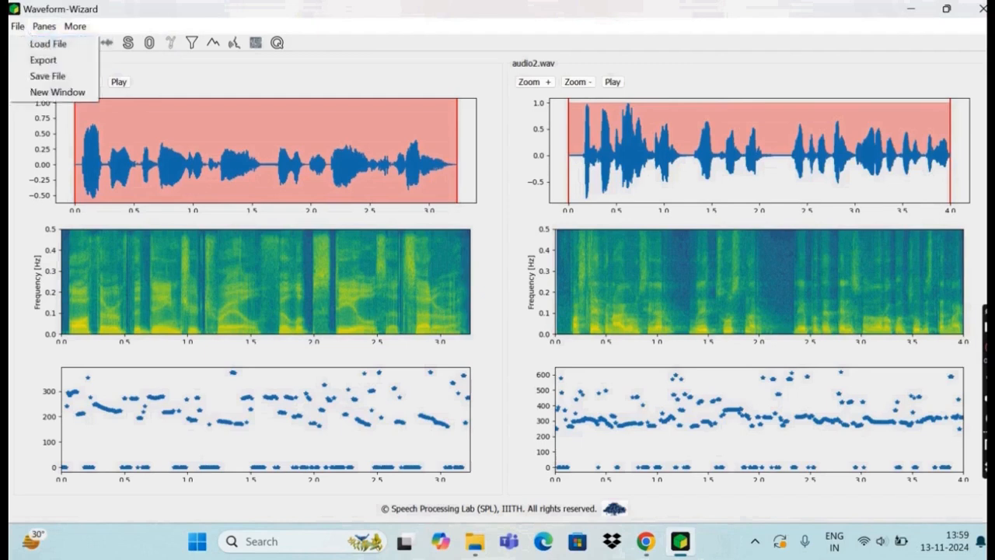
click(42, 77)
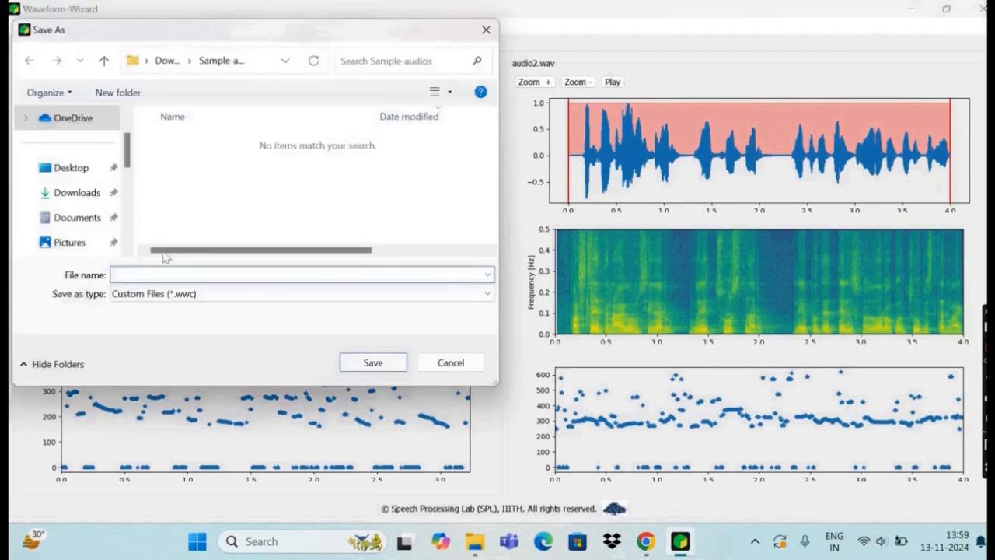
text(test-1)
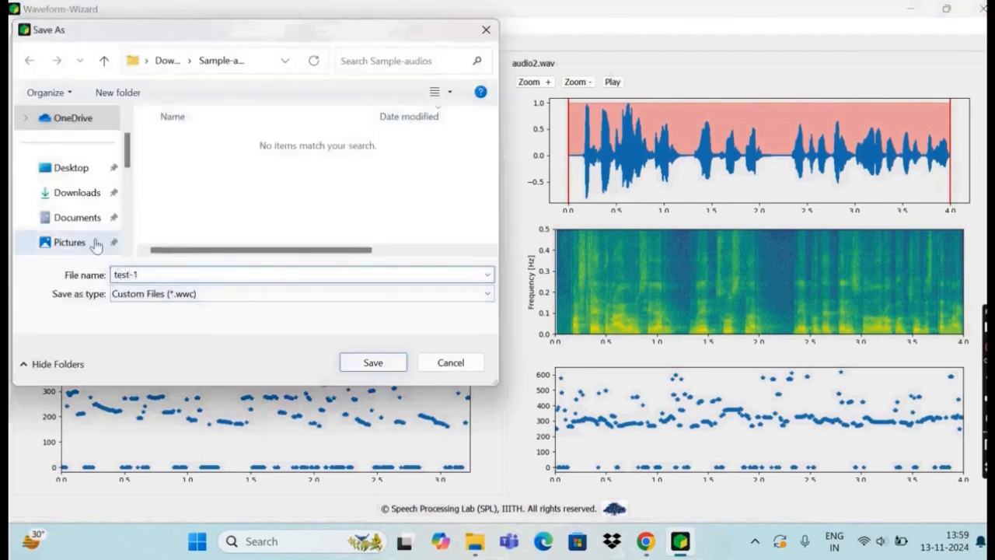
scroll(82, 171, down, 1)
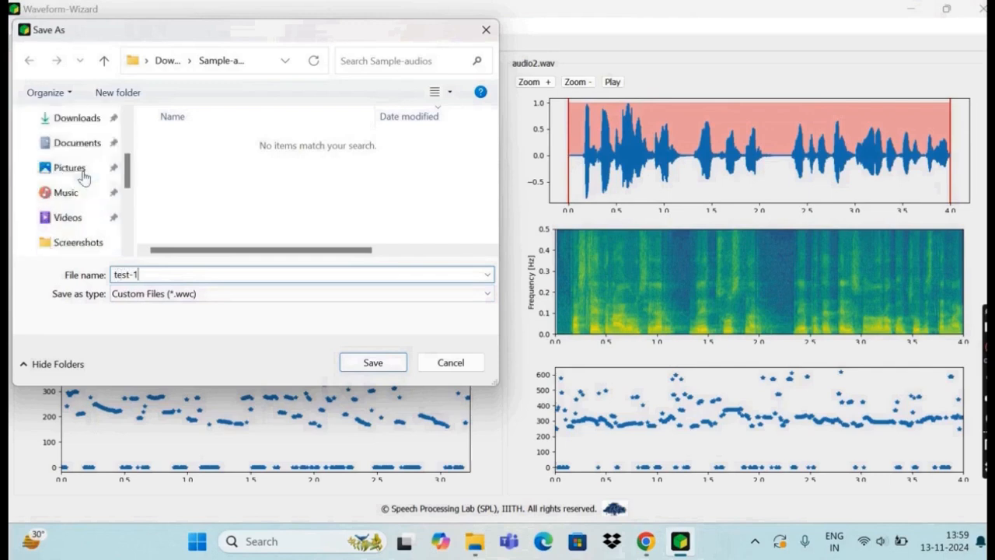
scroll(82, 141, up, 1)
click(83, 199)
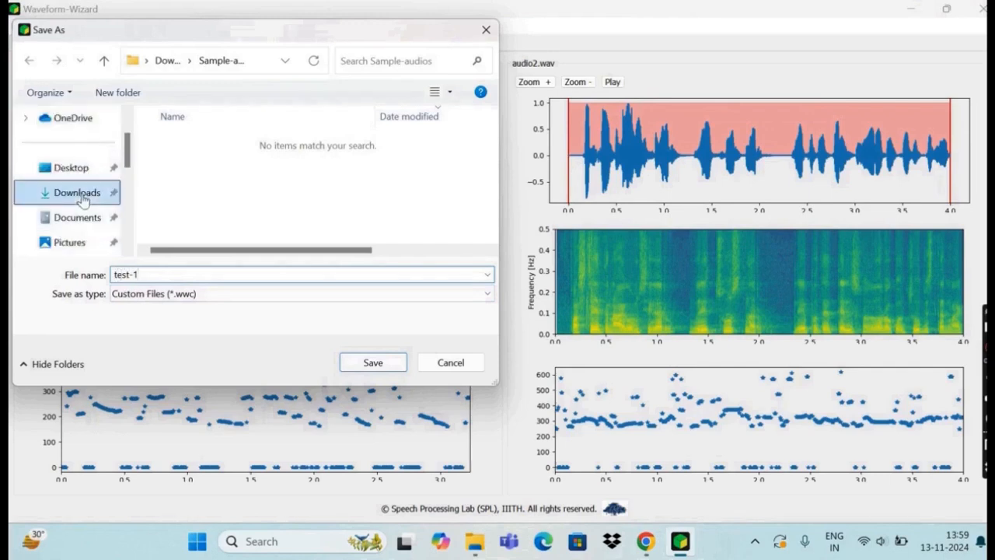
click(373, 364)
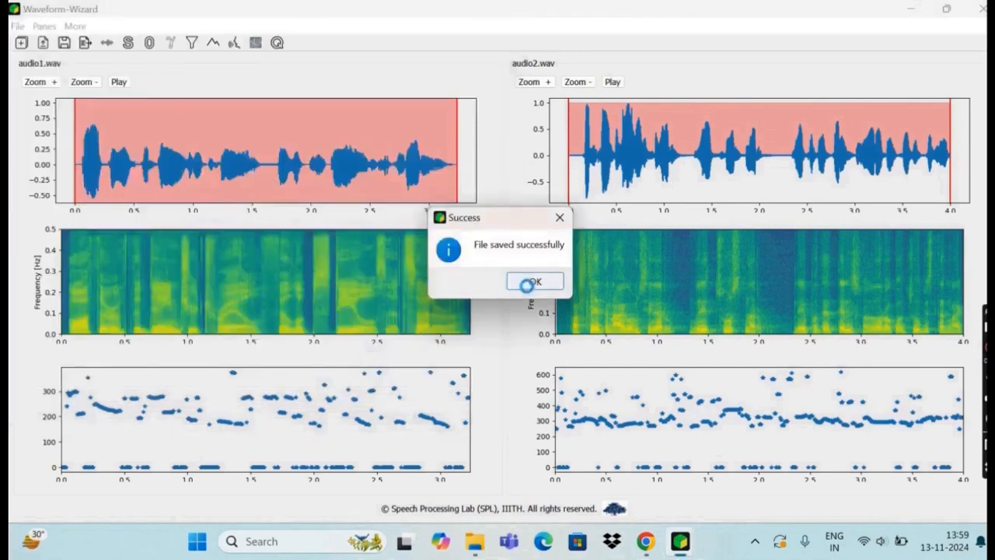
click(533, 282)
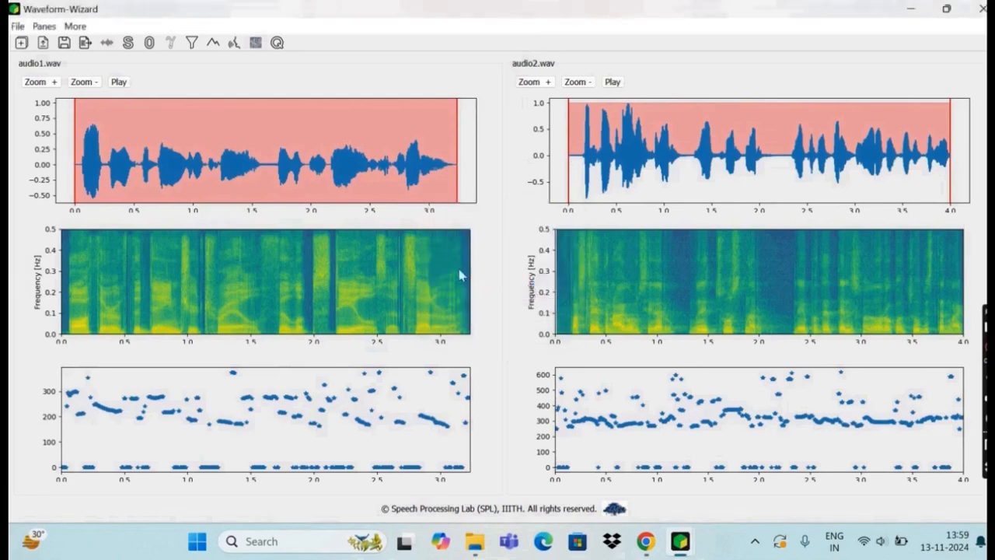
Step: Close Waveform-Wizard and launch it again with an empty workspace
click(18, 25)
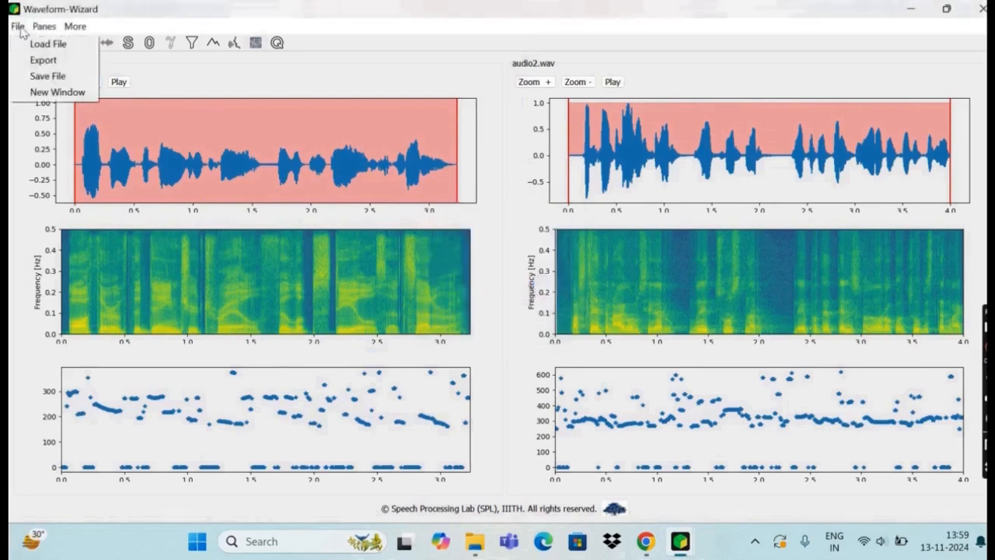
click(311, 255)
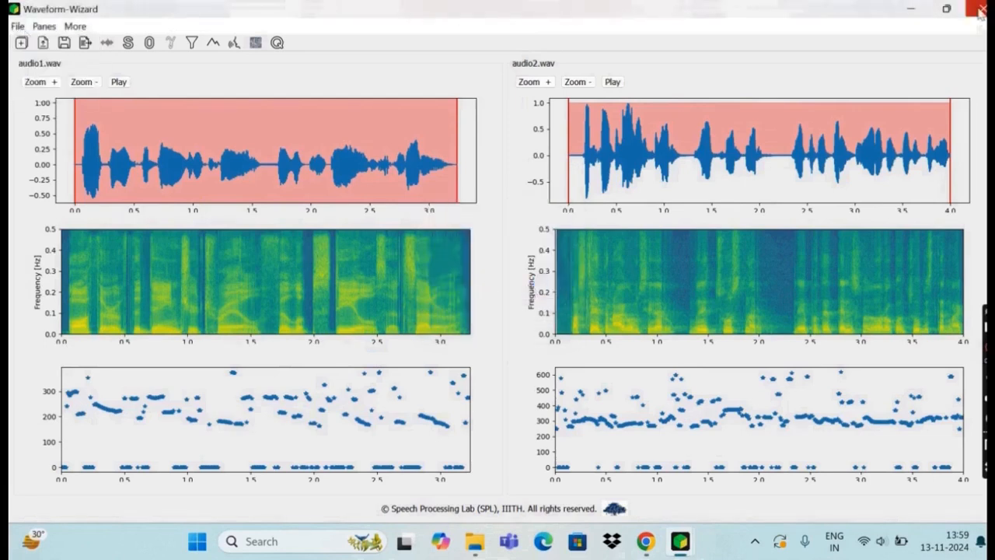
click(982, 9)
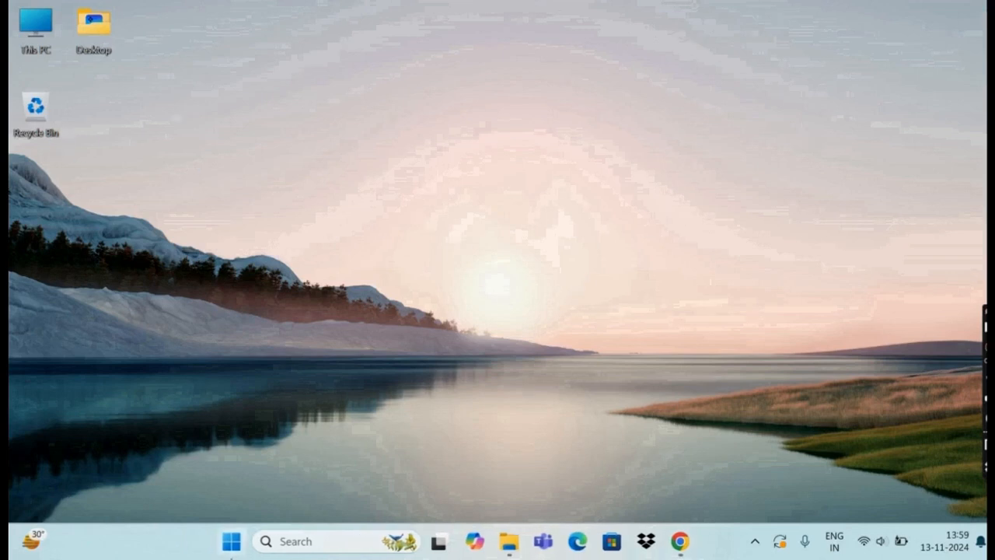
click(231, 542)
text(w)
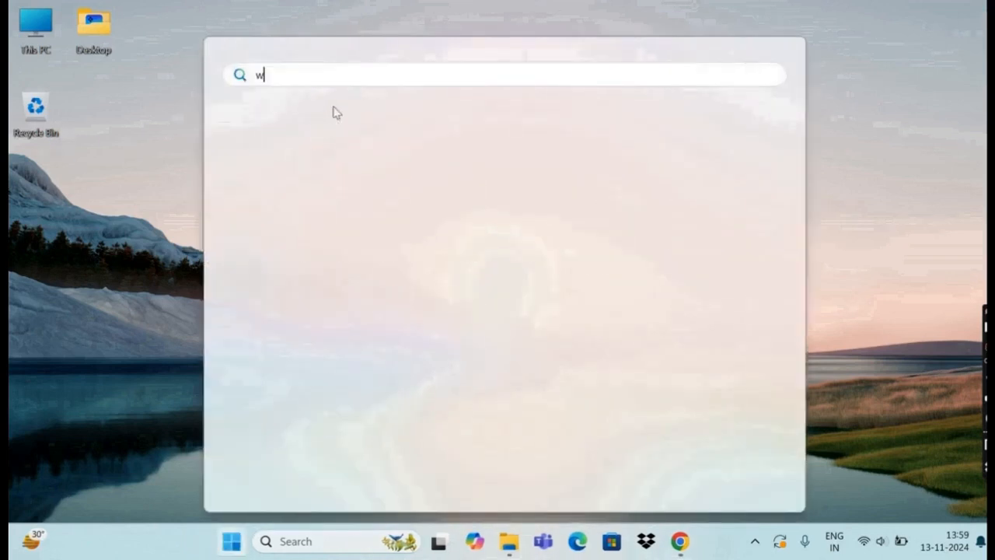
click(324, 184)
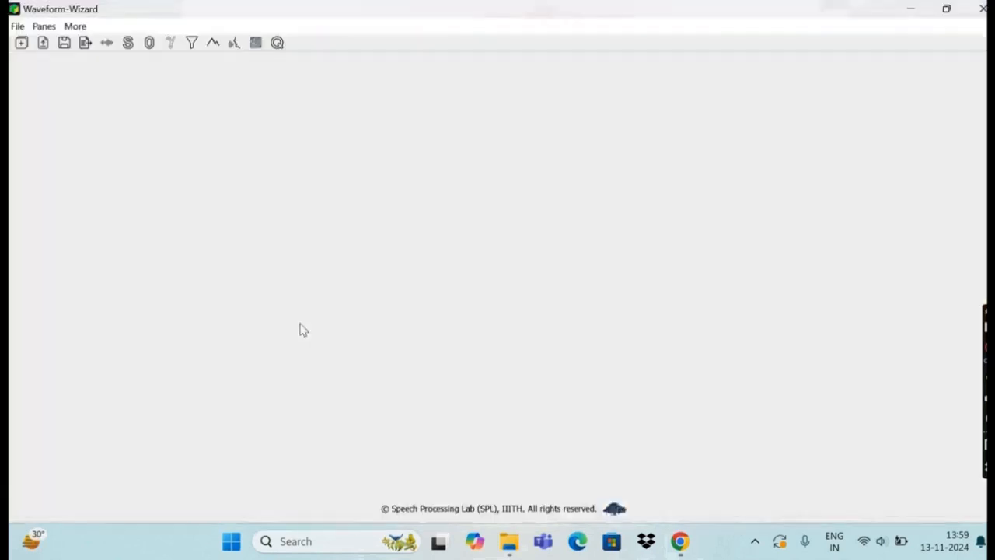
Step: Load the saved session file test-1.wwc from the Downloads folder
click(19, 27)
click(51, 47)
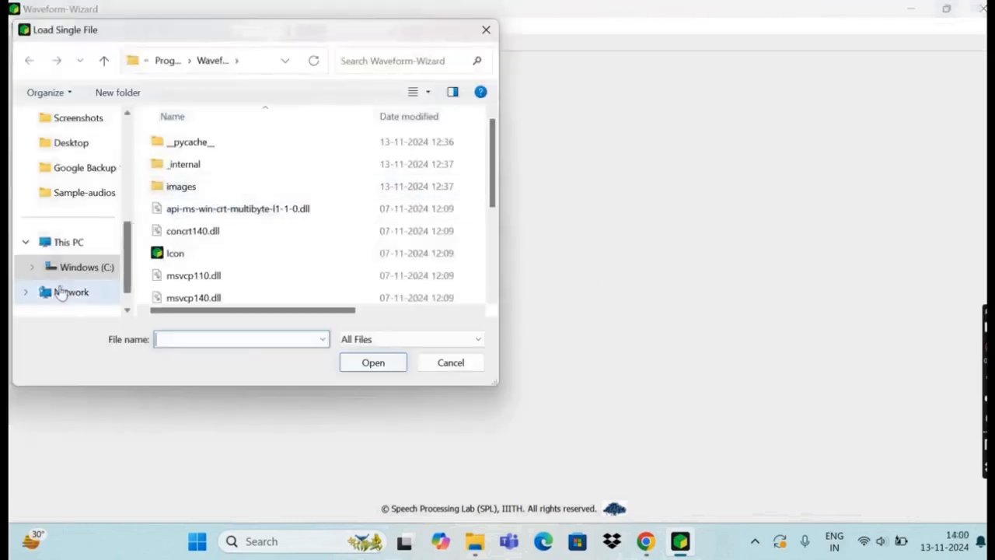
scroll(66, 280, up, 2)
scroll(81, 245, down, 2)
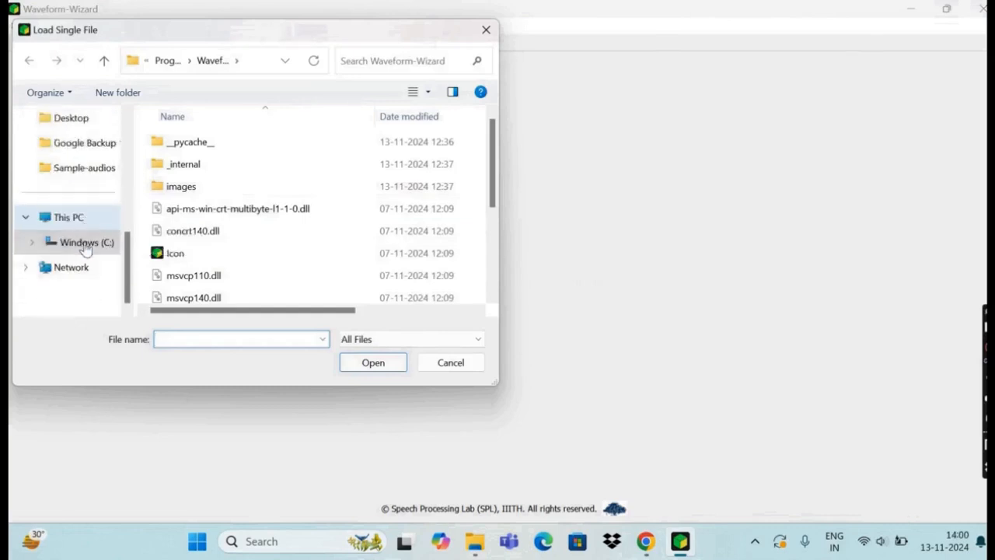
scroll(86, 248, up, 3)
click(84, 247)
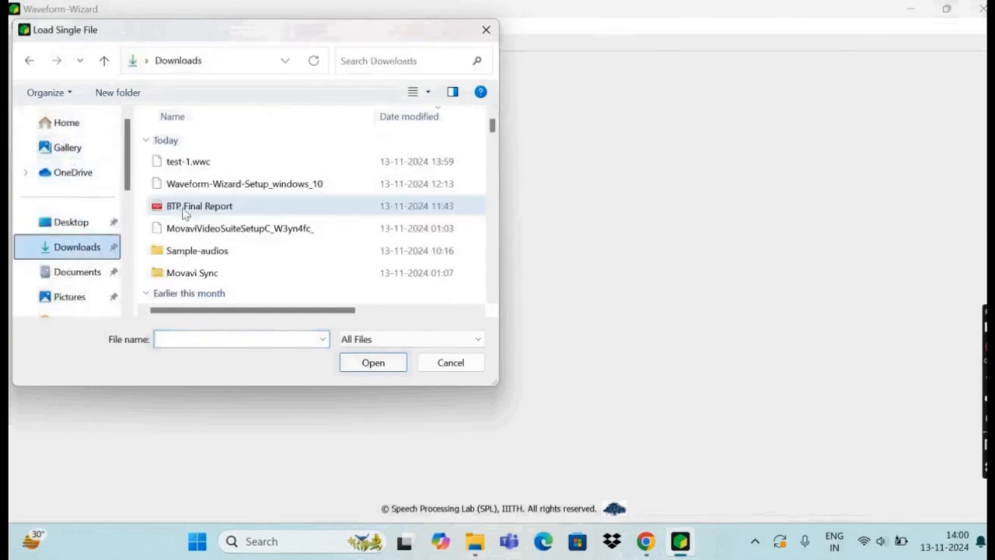
double_click(193, 162)
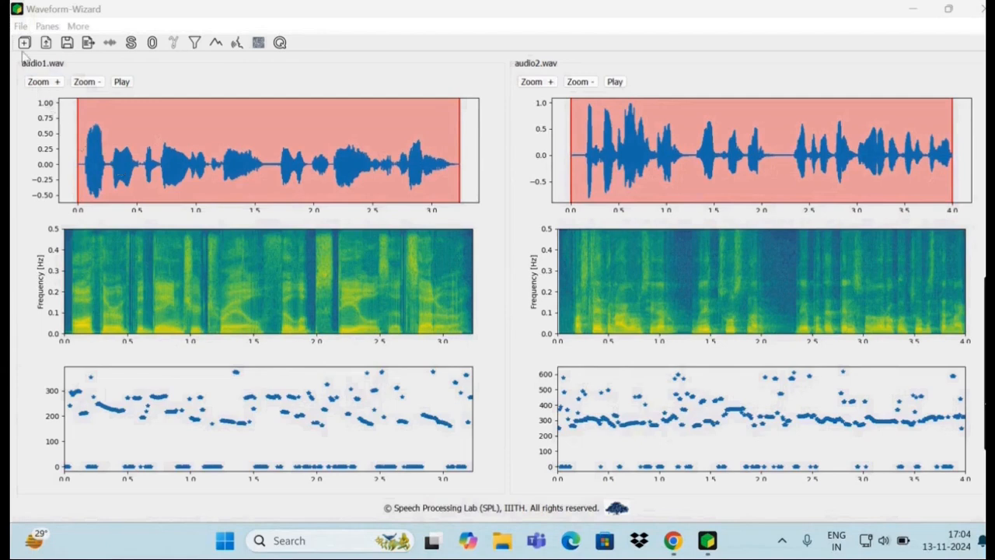
Step: Open the figure export for the two-audio session and title the figure test-1
click(46, 26)
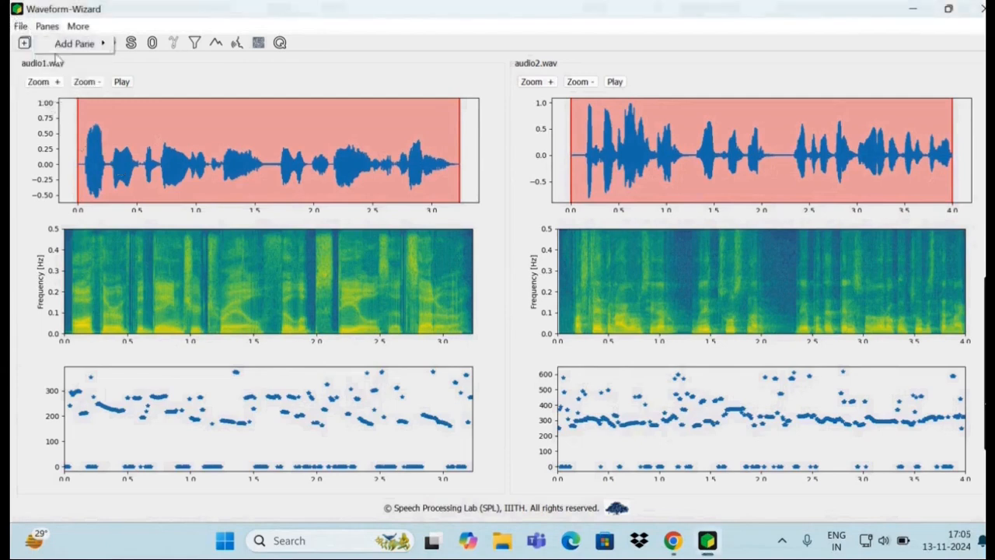
click(20, 25)
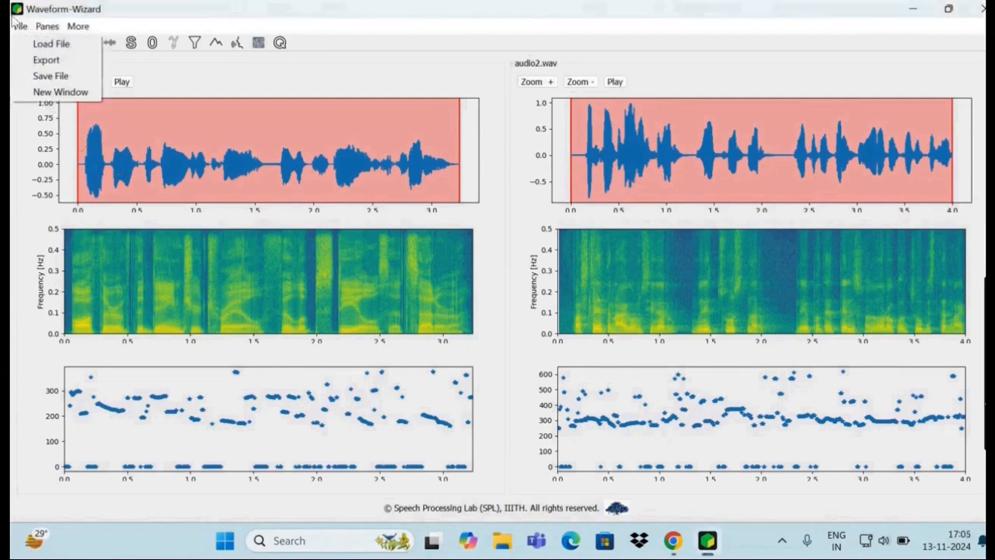
click(36, 61)
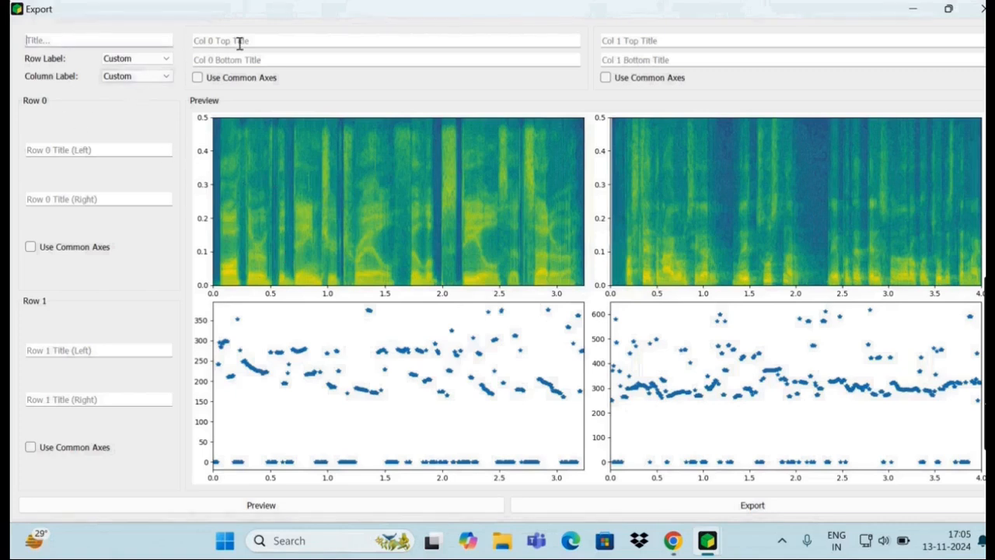
click(150, 61)
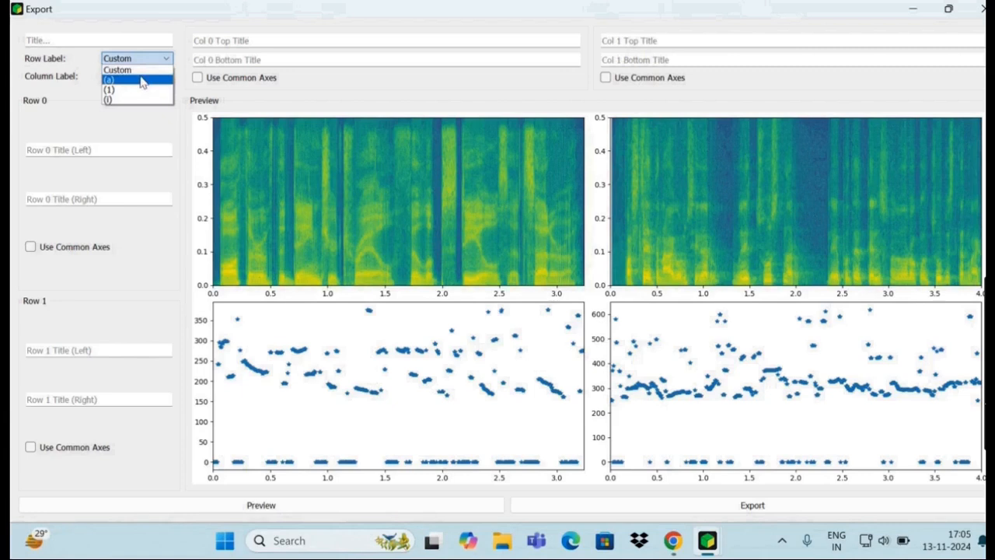
click(107, 40)
text(test-1)
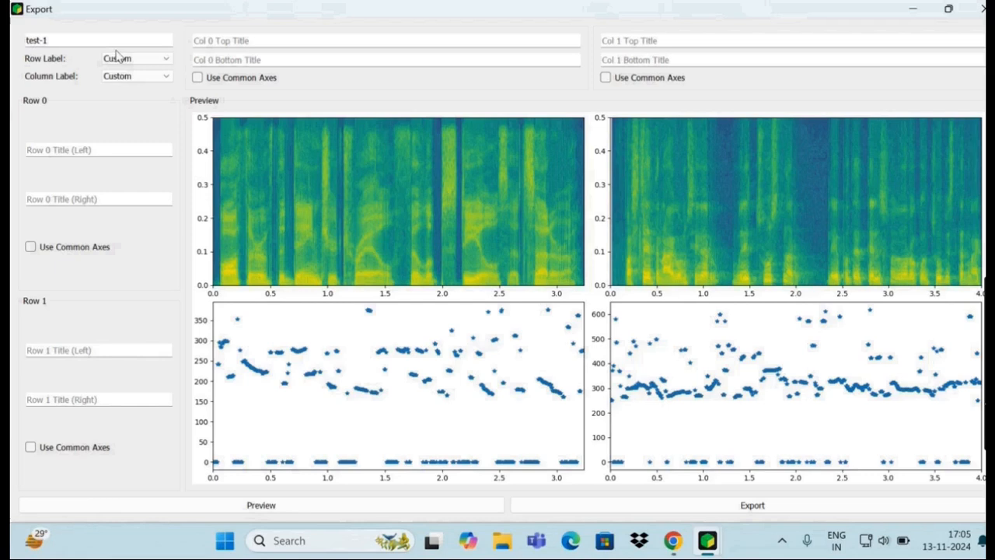
Step: Set the figure's row labels to (a) style and its column labels to (i) style, and preview it
click(117, 60)
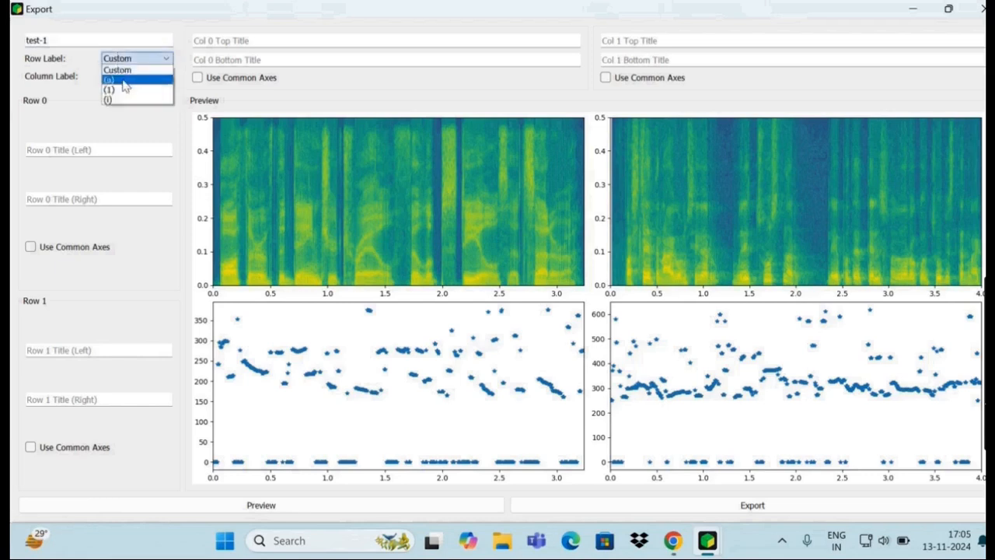
click(124, 82)
click(117, 77)
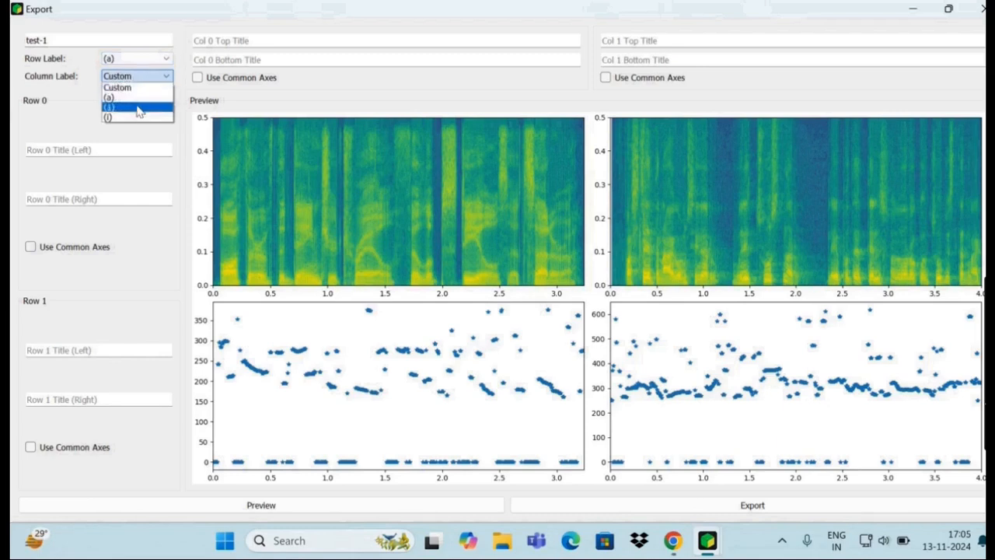
click(133, 116)
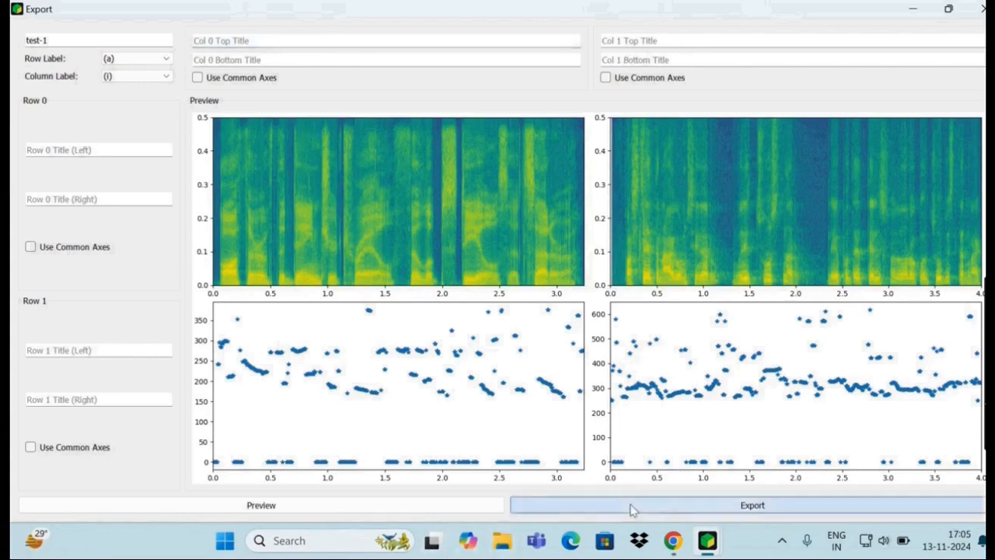
click(629, 507)
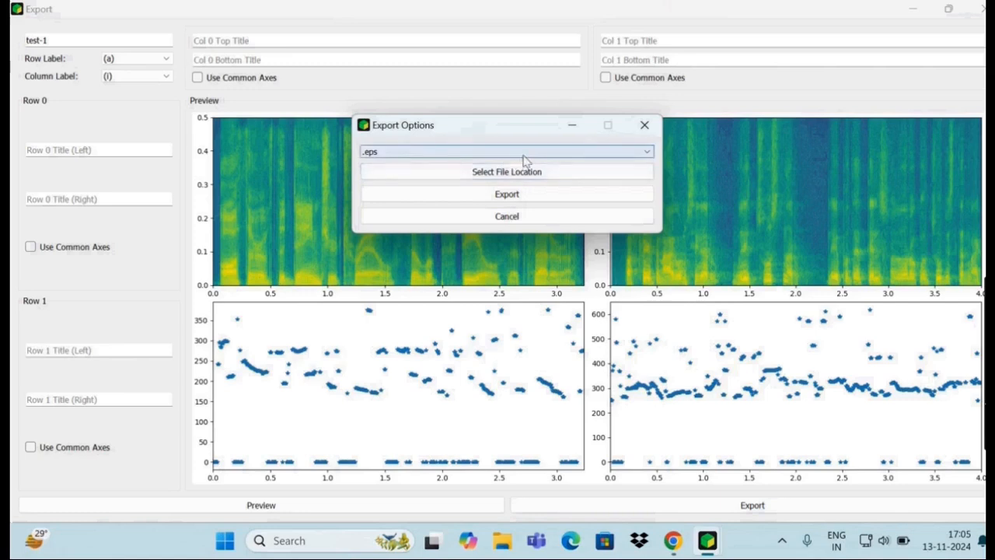
click(537, 218)
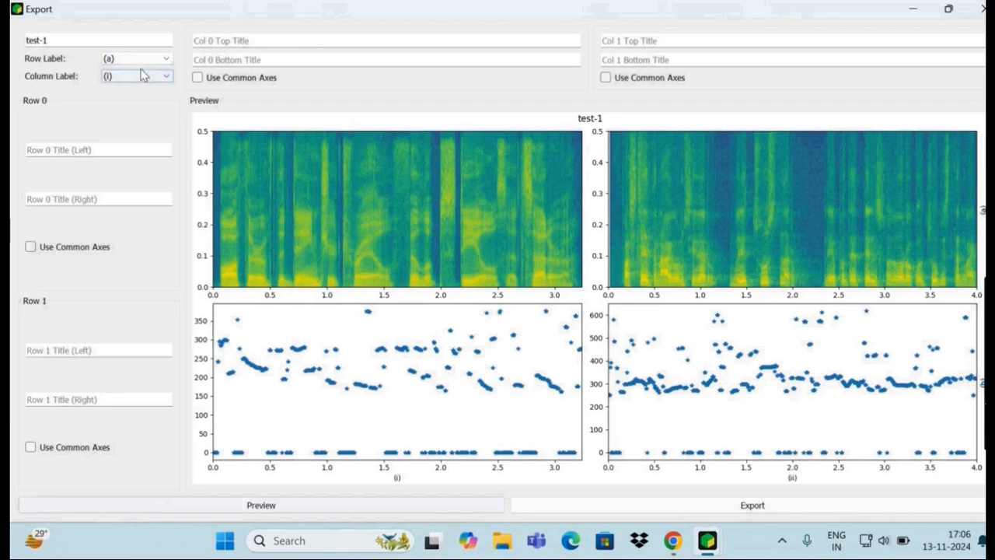
Step: Set both the row labels and the column labels of the figure to Custom
click(235, 43)
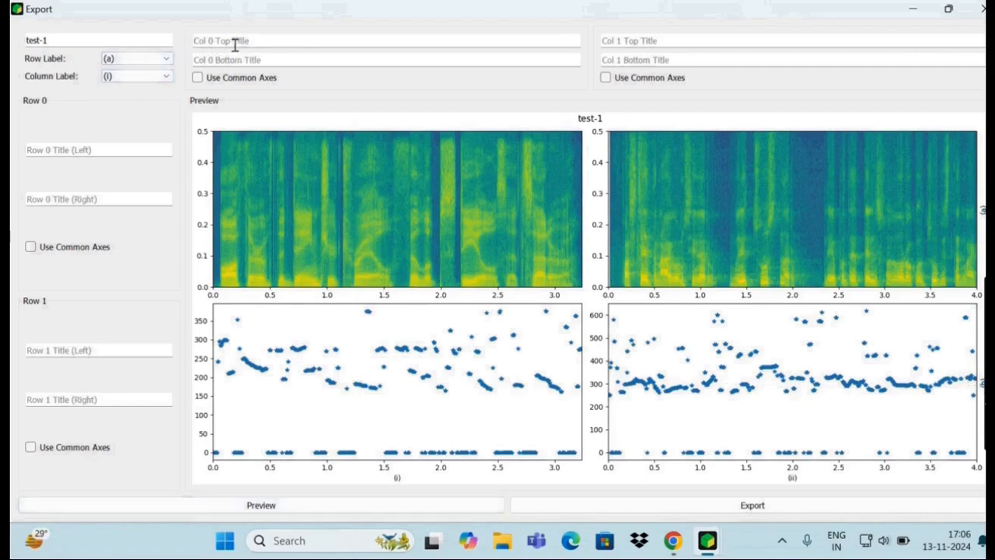
click(151, 61)
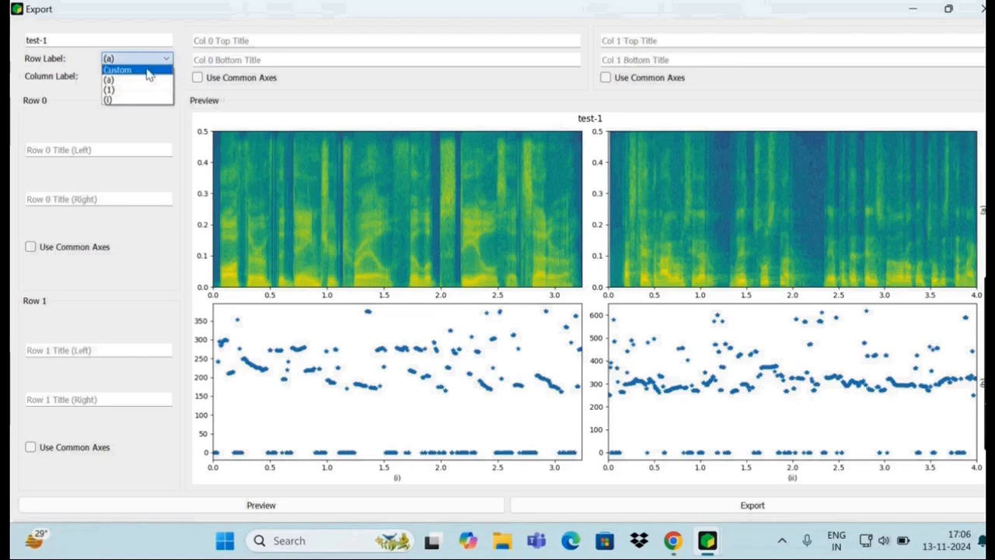
click(146, 70)
click(148, 75)
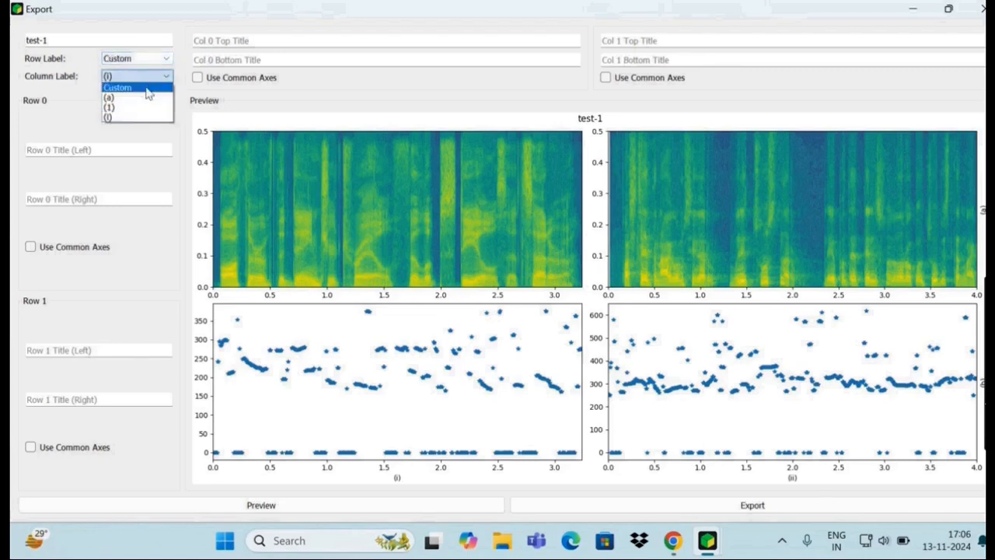
click(150, 91)
Step: Give the first column the top and bottom title col-0 and the second column the top and bottom title col-1
click(257, 39)
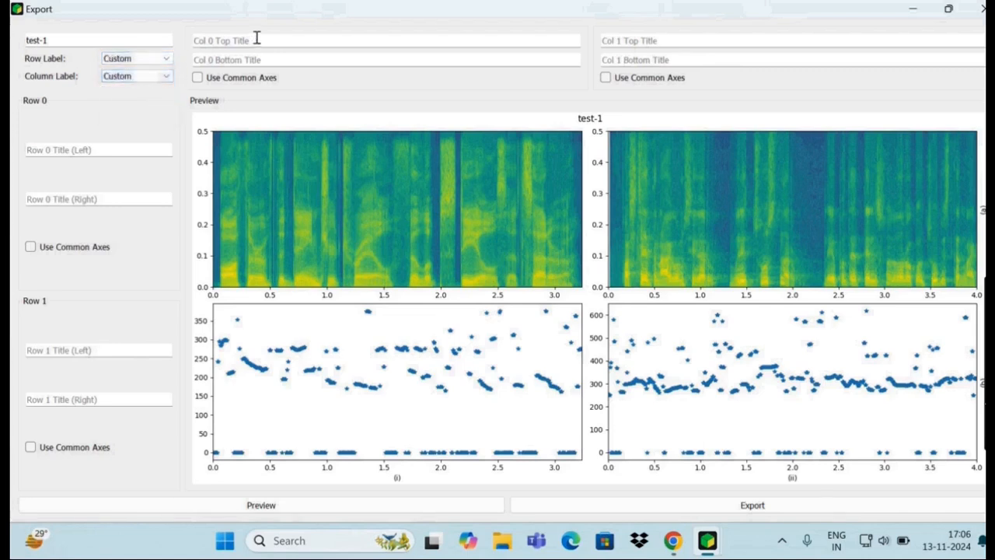
text(col-0)
click(252, 59)
text(col-0)
click(630, 37)
text(col-1)
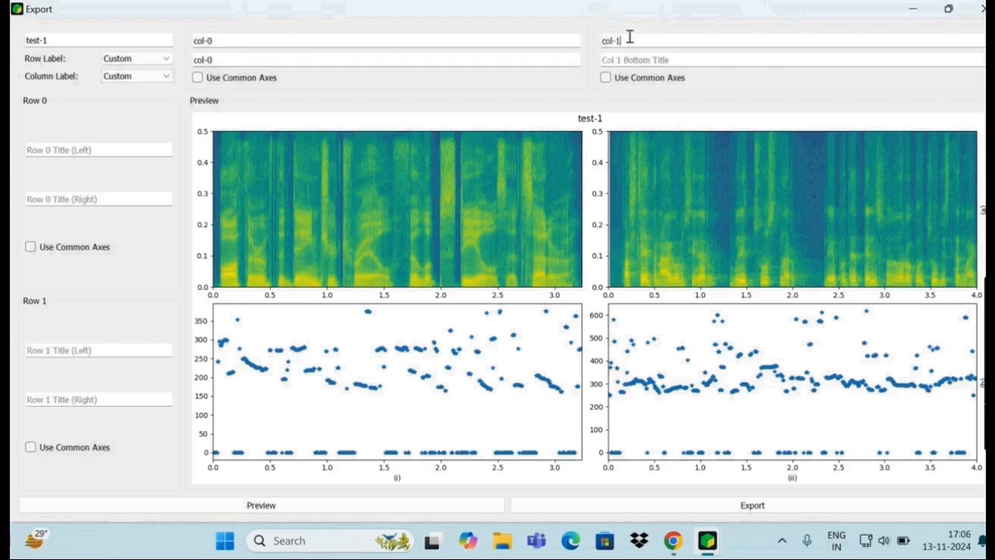
text(col-1)
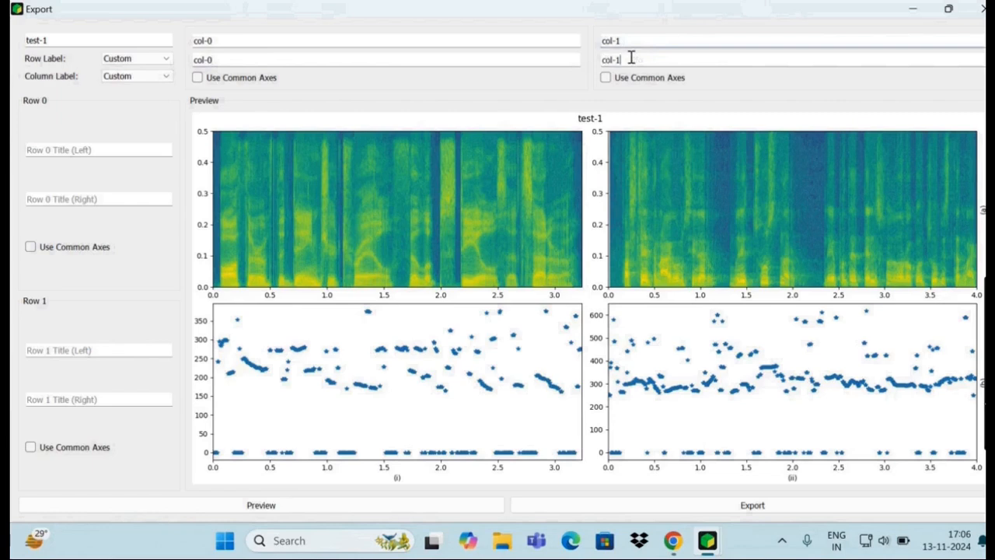
Step: Title Row 0 as row-0 and Row 1 as row-1 on both the left and right sides, and refresh the preview
click(88, 147)
text(row-)
key(Tab)
text(row-0)
key(Tab)
key(Tab)
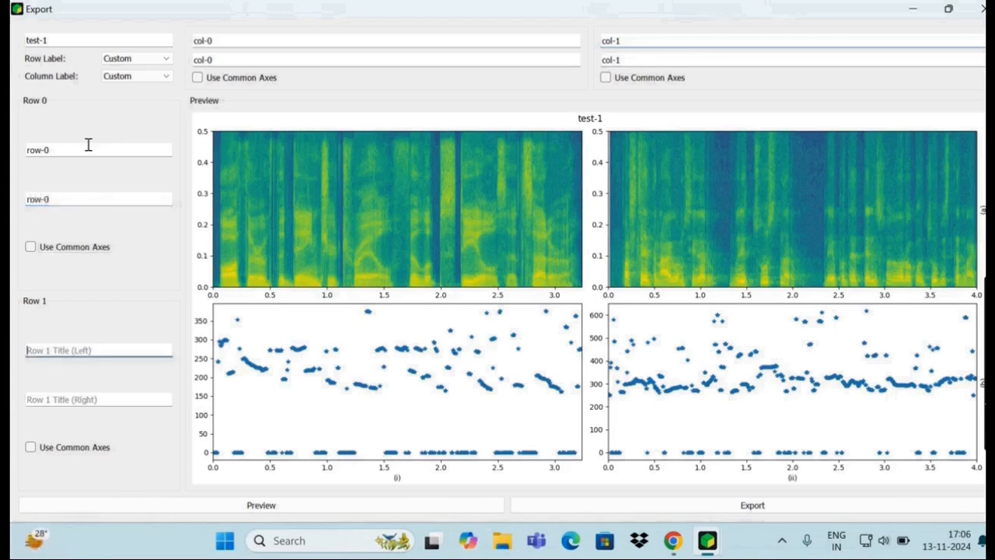
text(row-1)
key(Tab)
text(row-)
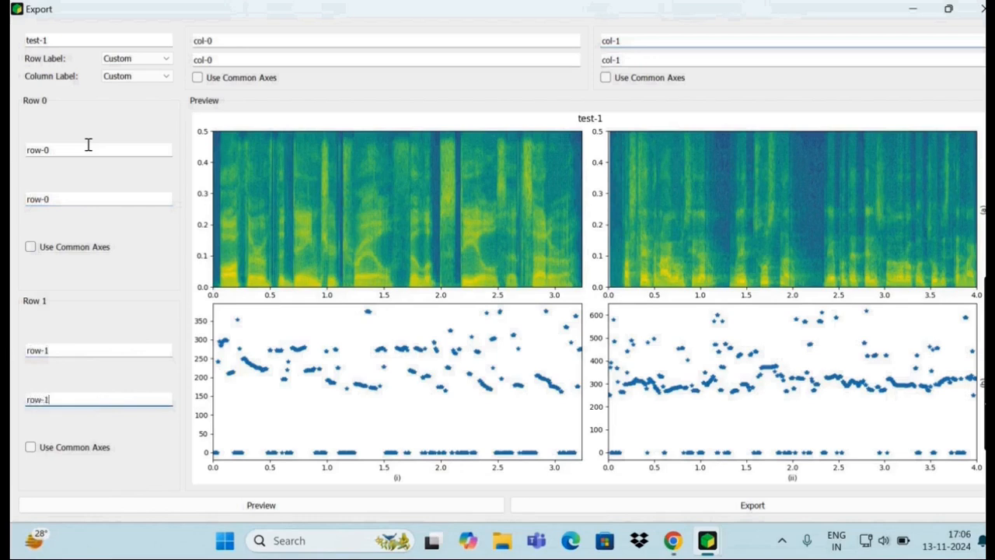
click(292, 509)
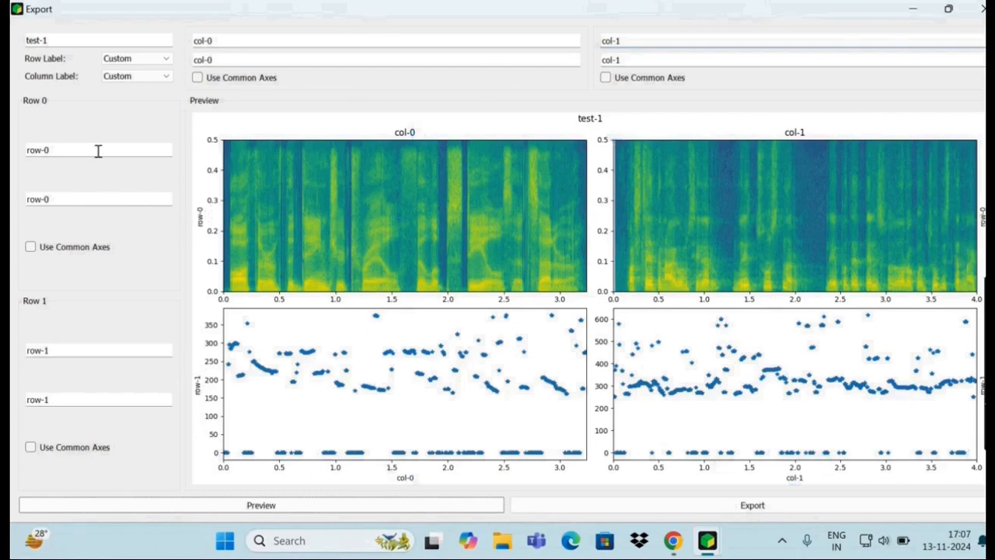
Step: Enable common axes for both rows and both columns of the figure and refresh the preview
click(31, 247)
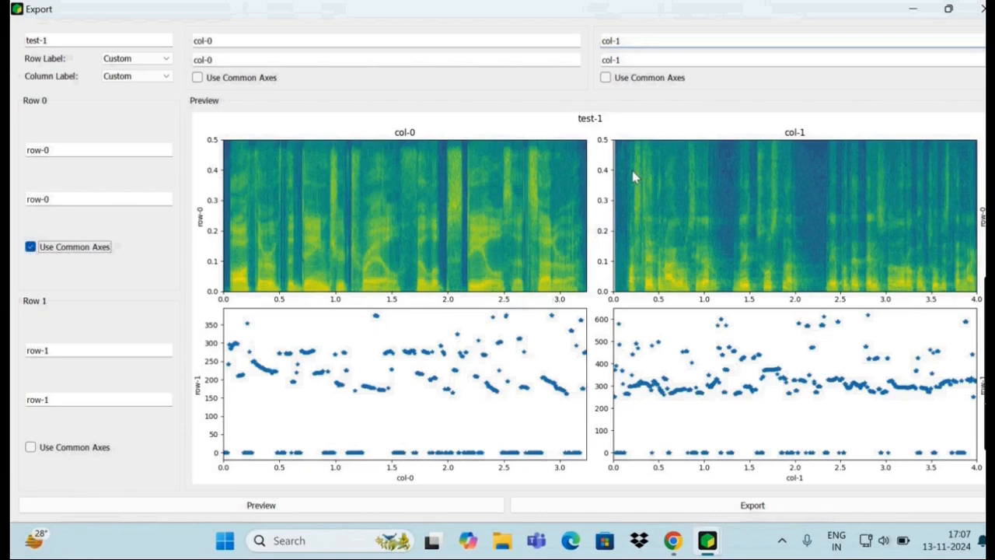
click(34, 449)
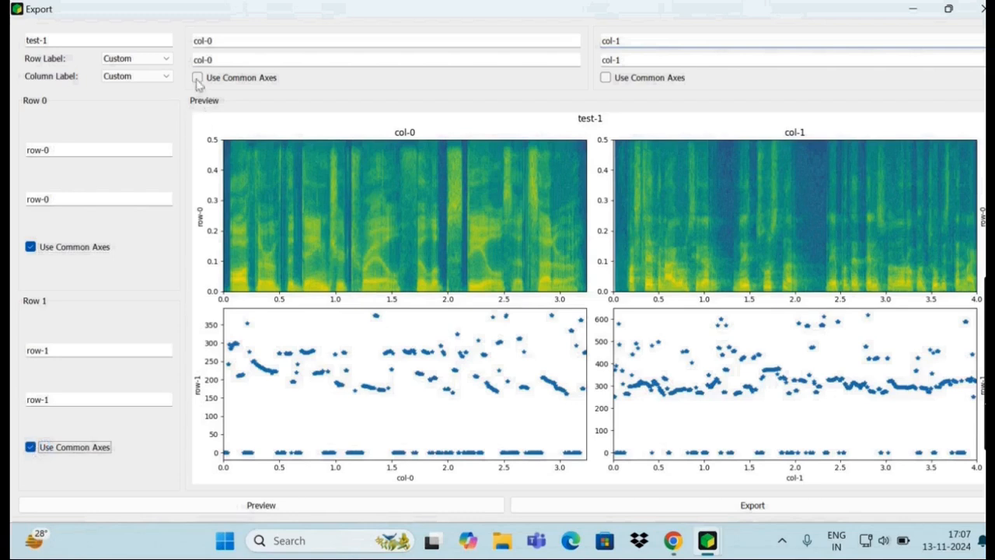
click(198, 78)
click(605, 79)
click(213, 505)
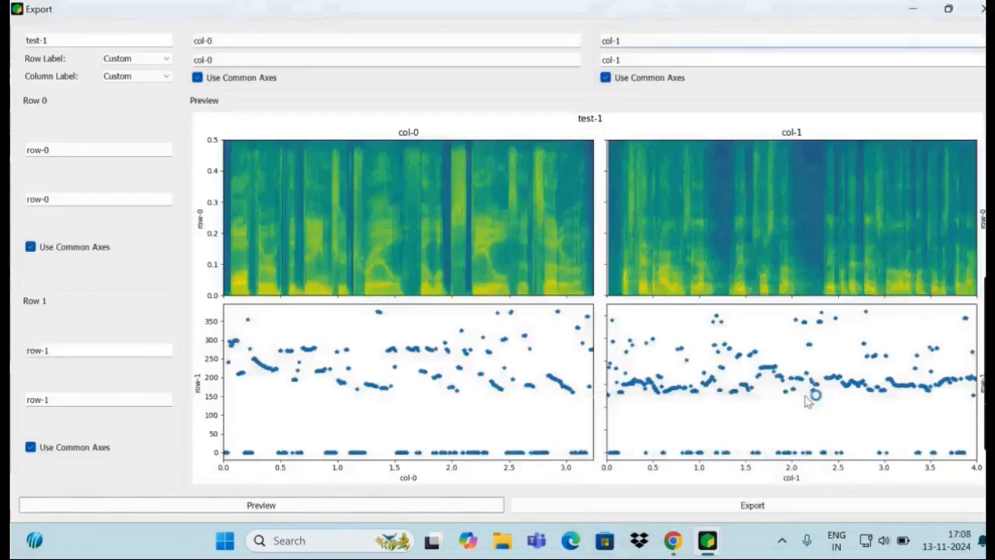
Step: Export the figure in .png format as test-1 in the Downloads folder
click(751, 506)
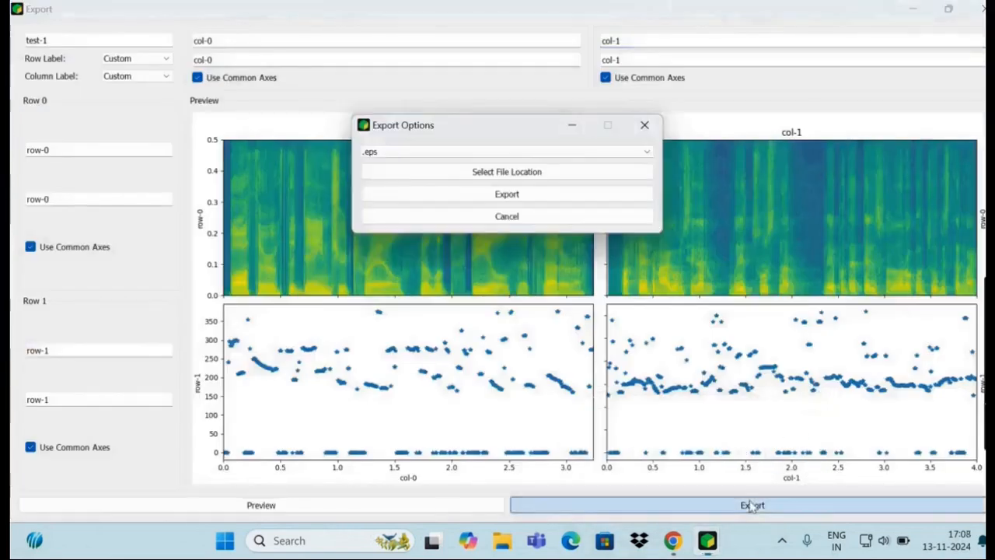
click(498, 153)
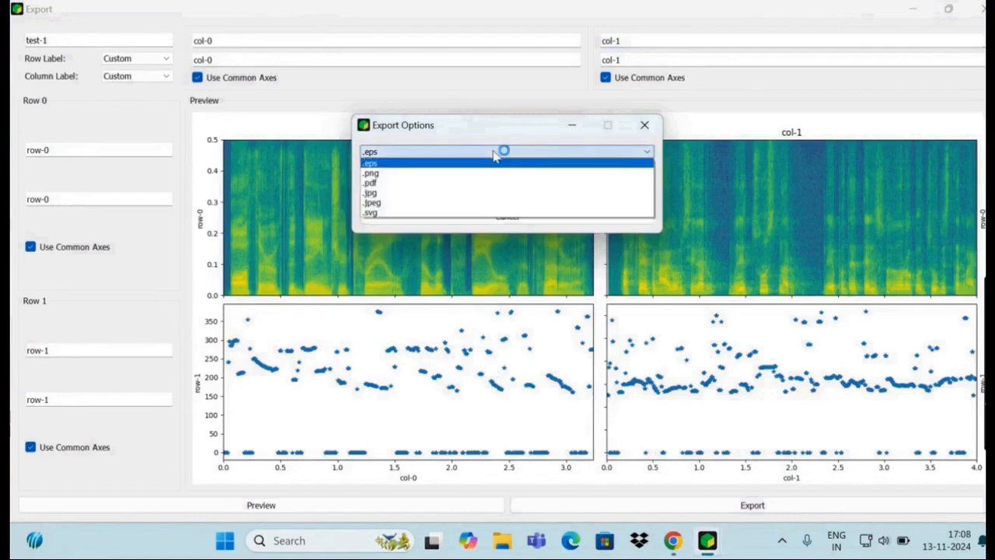
click(437, 174)
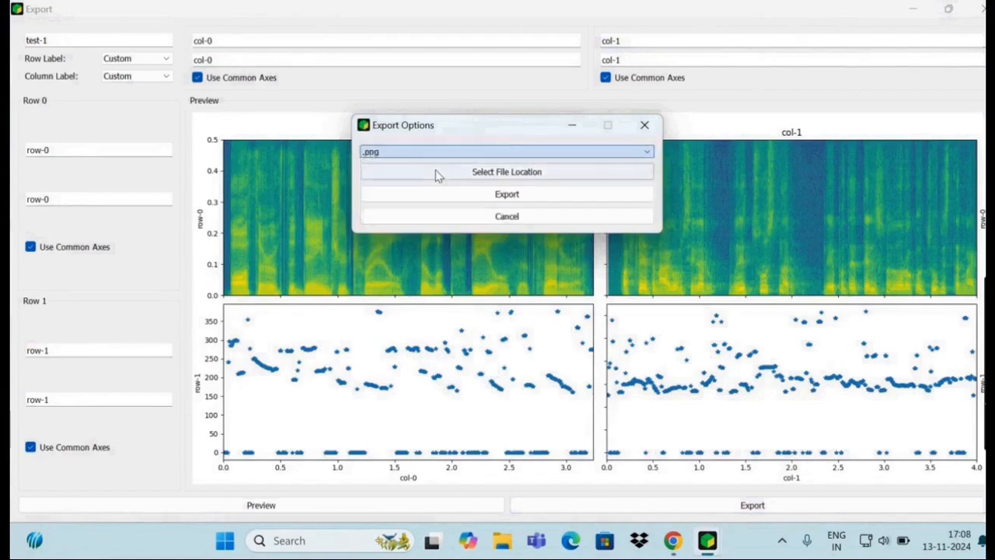
click(514, 174)
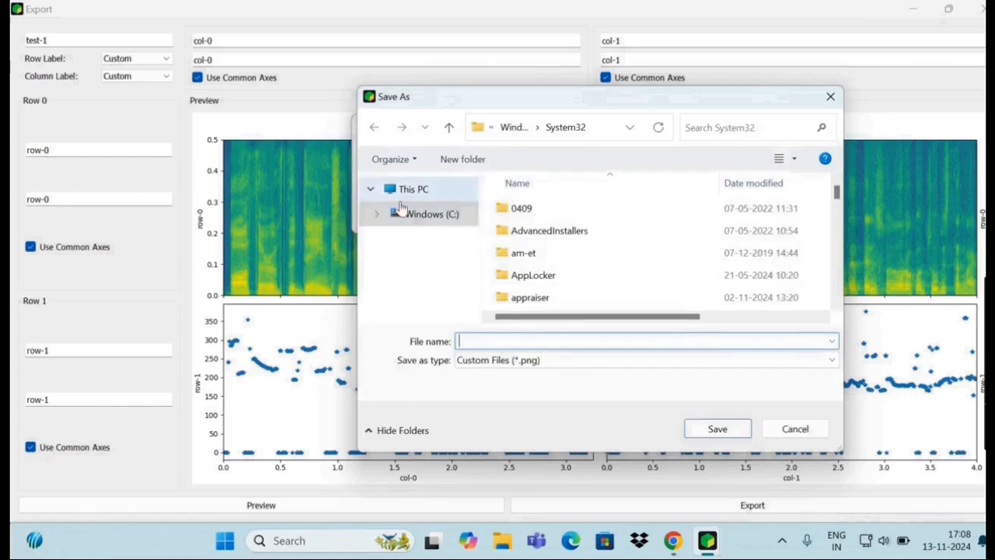
scroll(432, 257, up, 5)
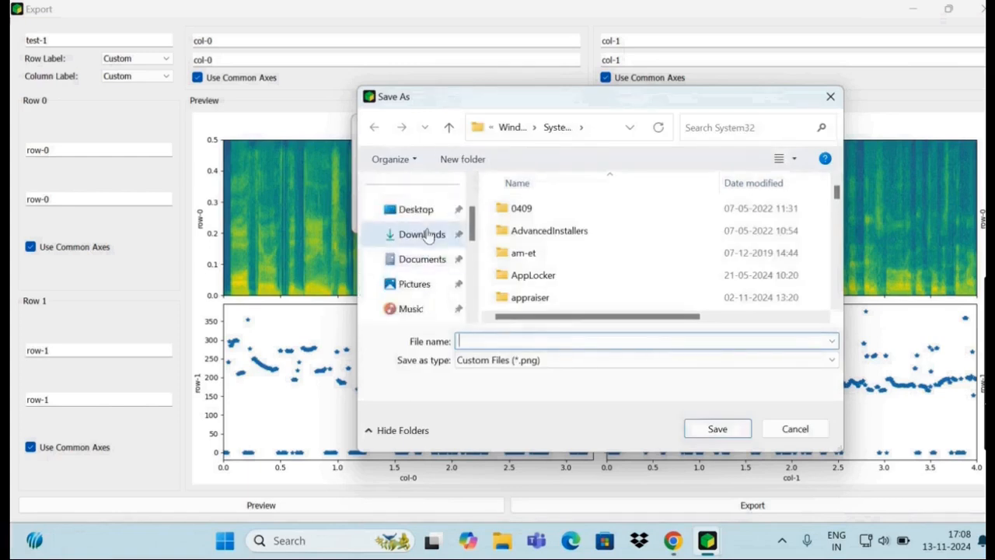
click(427, 235)
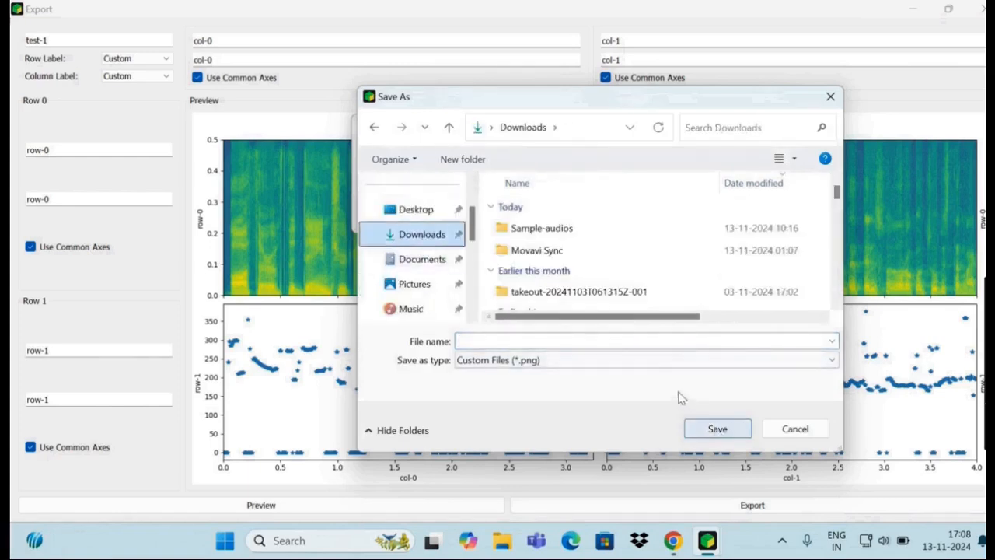
click(633, 342)
text(test)
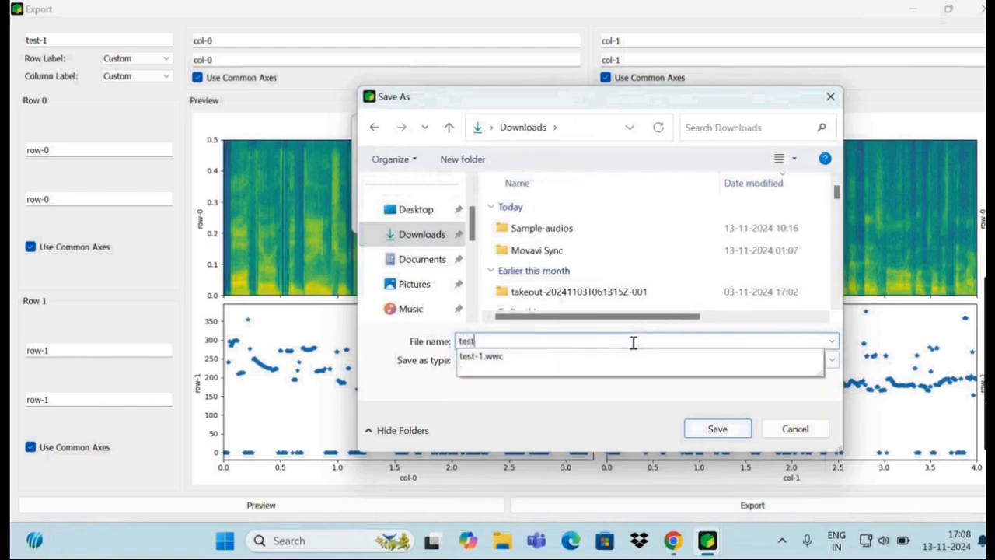
text(-1)
key(Return)
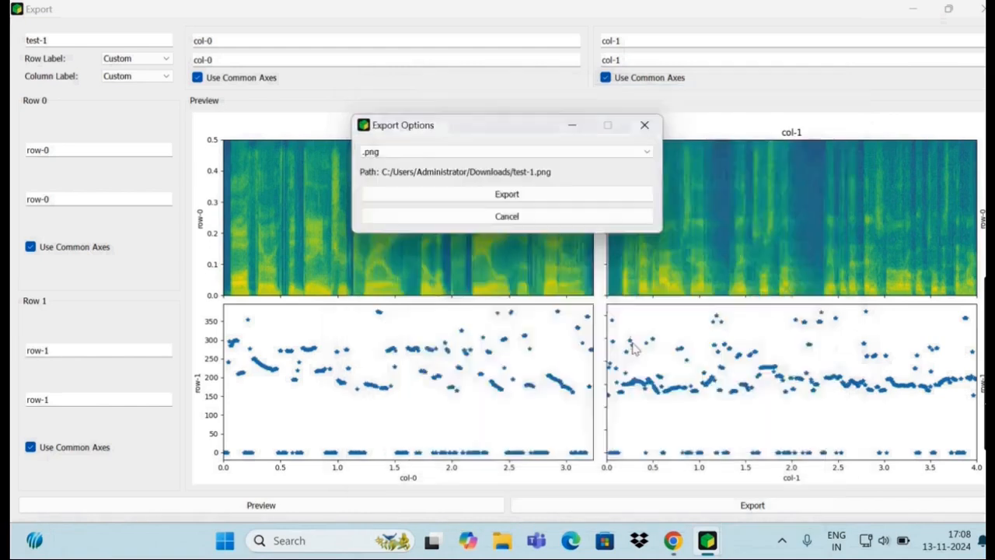
click(506, 195)
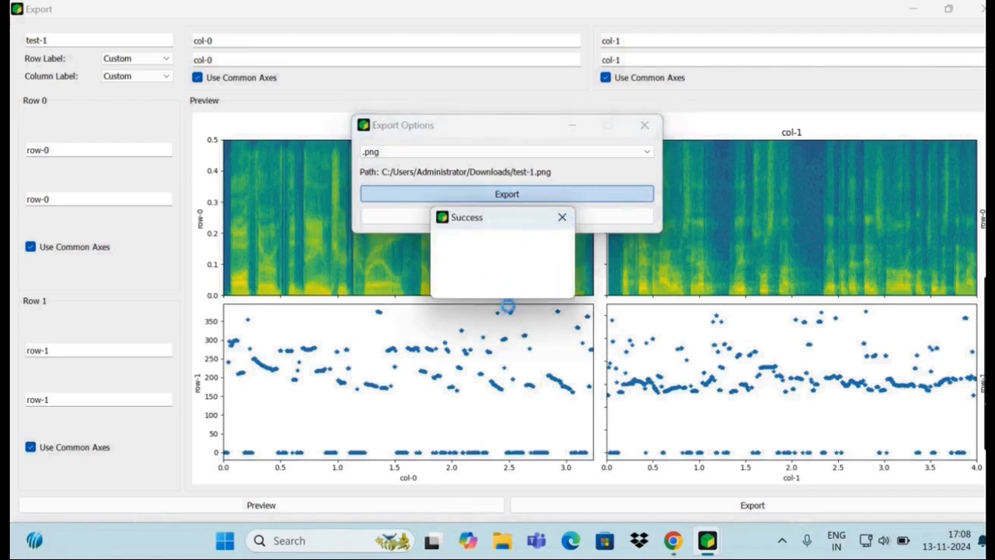
click(533, 282)
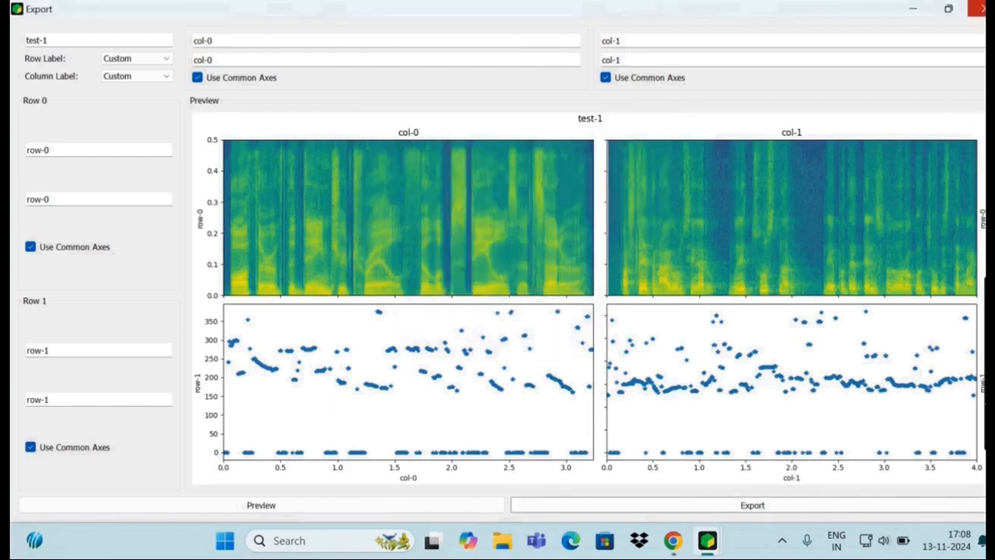
Step: Close the export window and switch to the Downloads folder in File Explorer to check for the exported figure
click(978, 10)
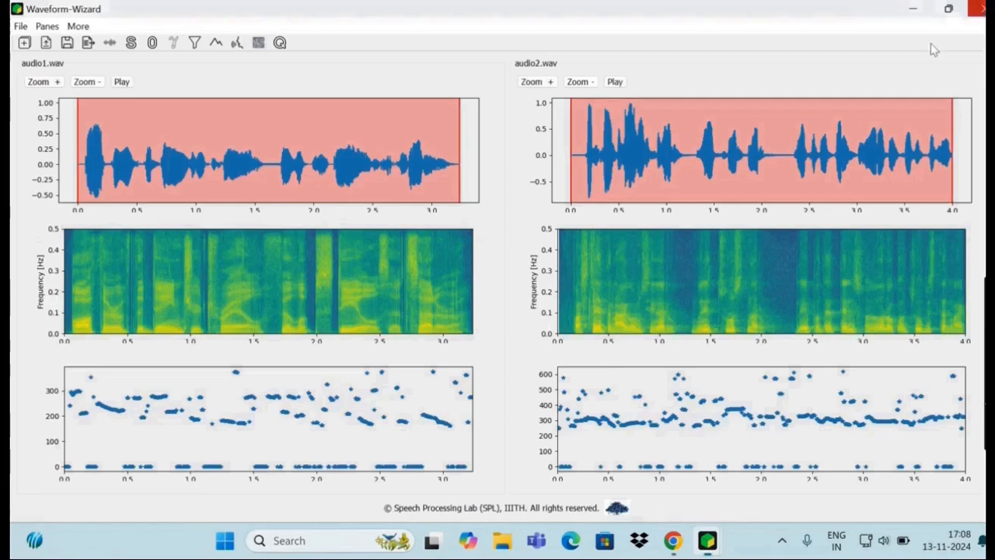
click(502, 544)
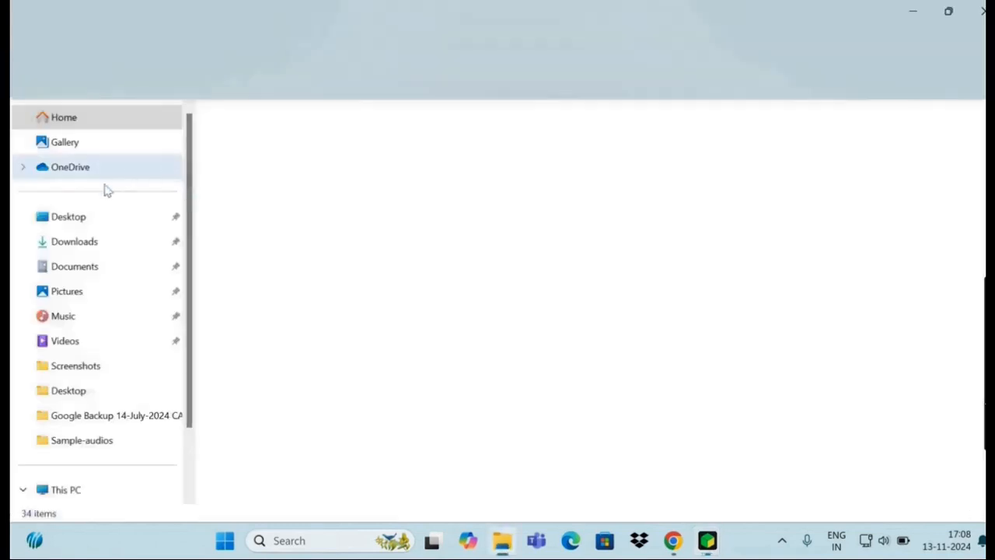
click(86, 243)
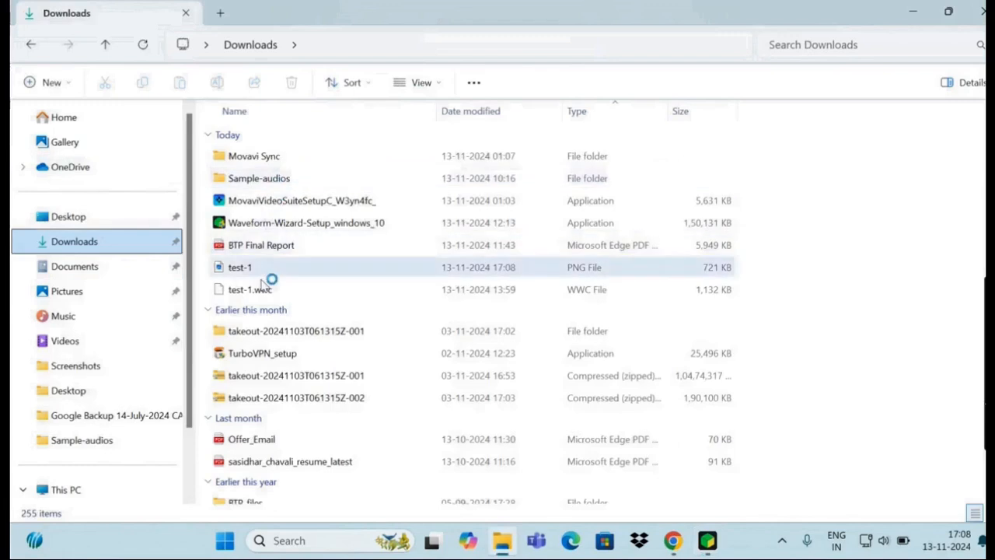
Step: Open the exported test-1 PNG from the Downloads folder, inspect it at full window size, and close the viewer
click(262, 271)
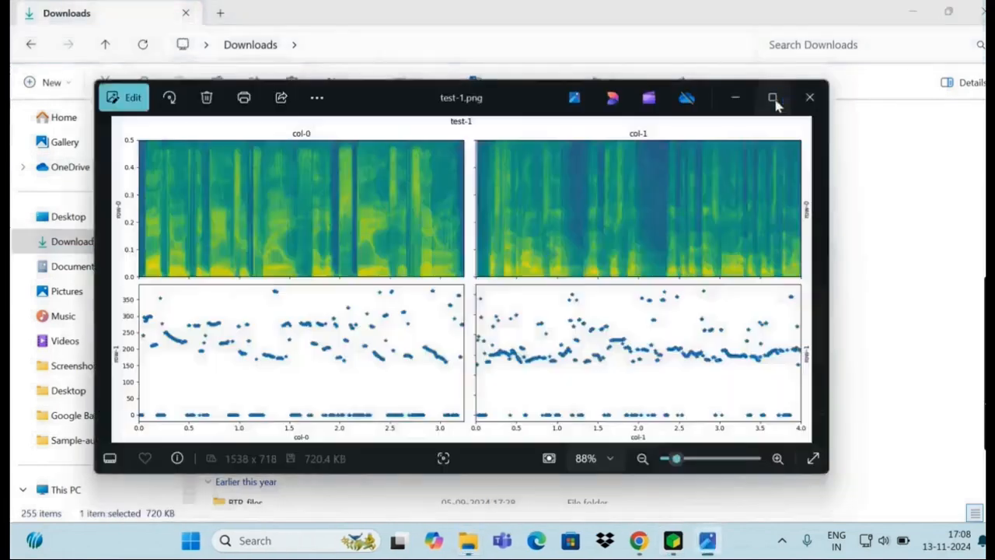
click(773, 98)
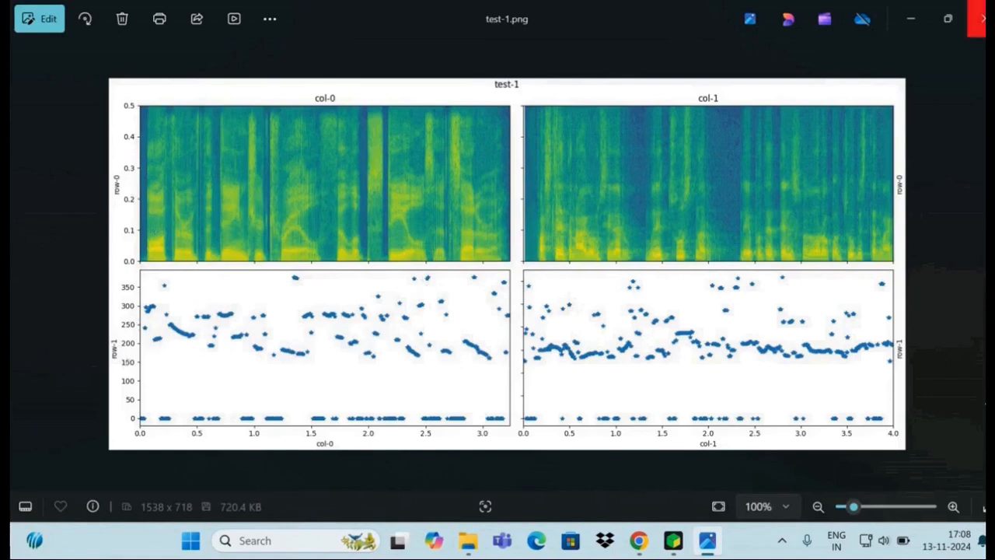
click(978, 18)
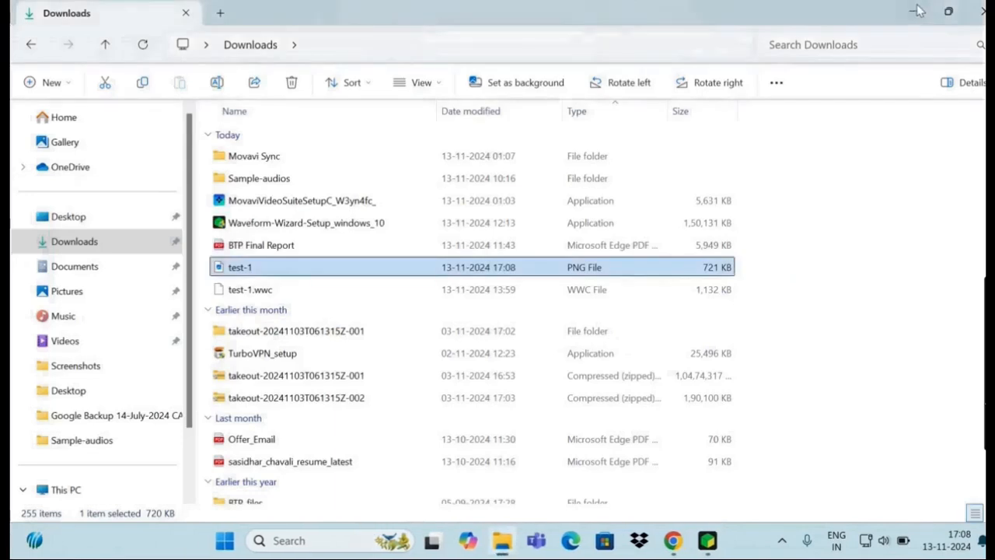
Step: Switch back to Waveform-Wizard and delete the audio2.wav file from the window
key(alt+Tab)
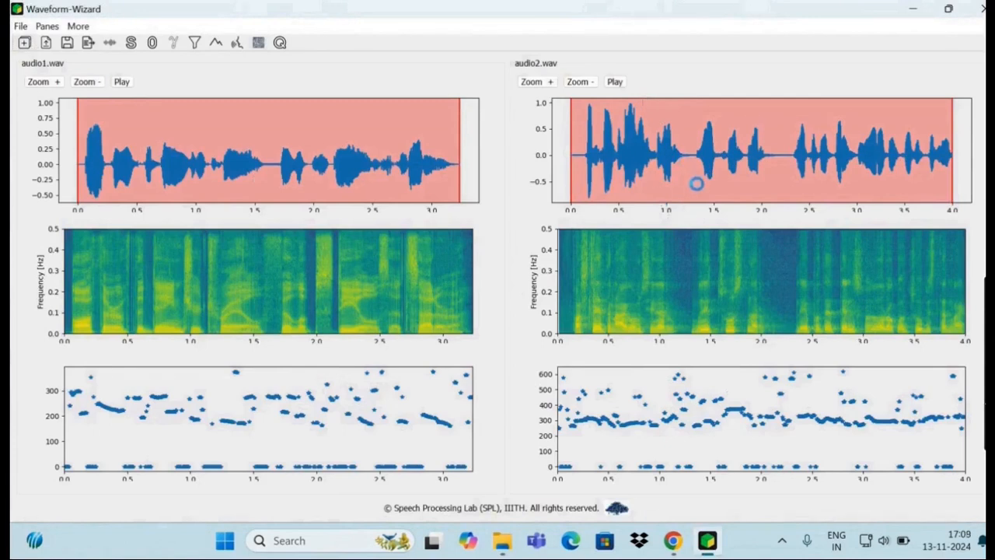
right_click(698, 187)
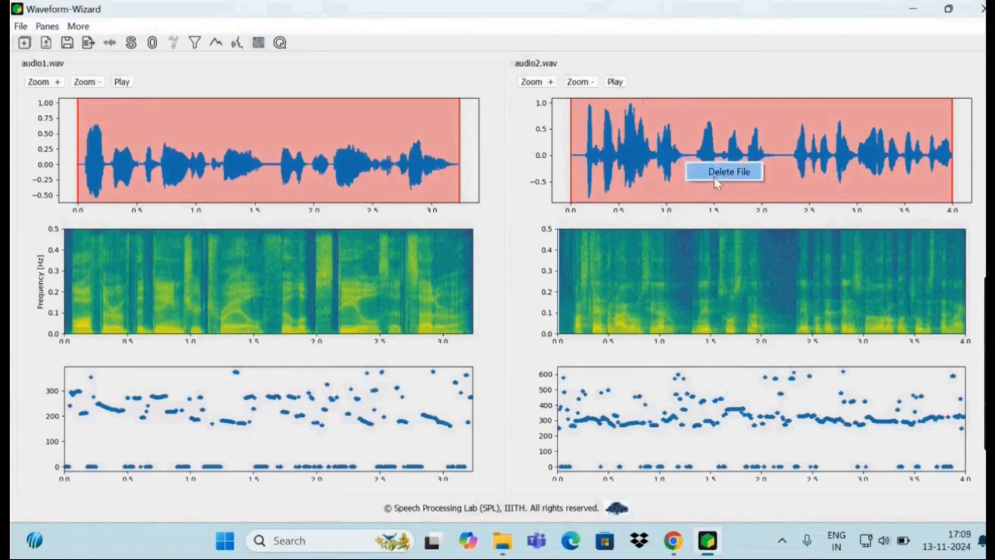
click(719, 173)
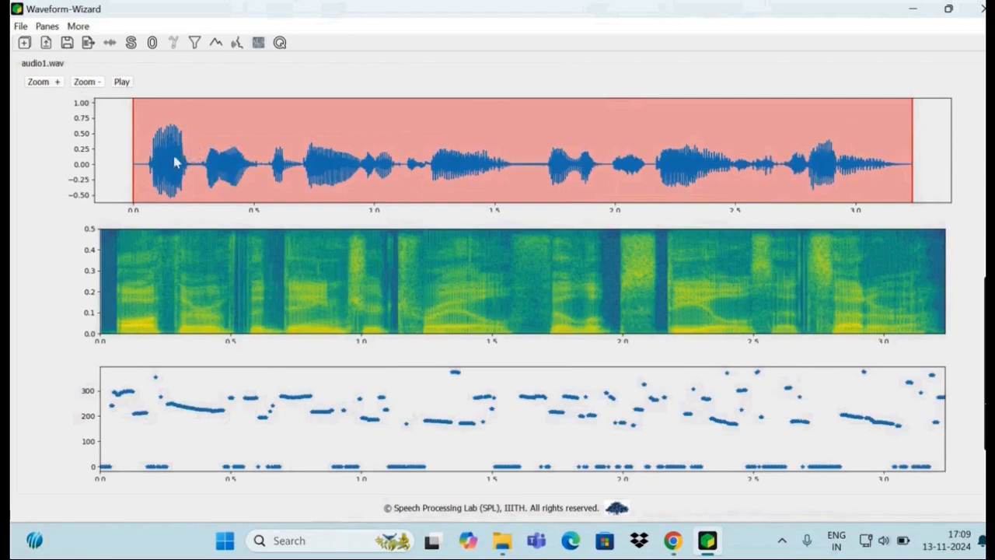
Step: Adjust the edges of the selected region on the audio1.wav waveform and slide it to span about 1.3 to 2.6 s
drag(136, 153, 353, 153)
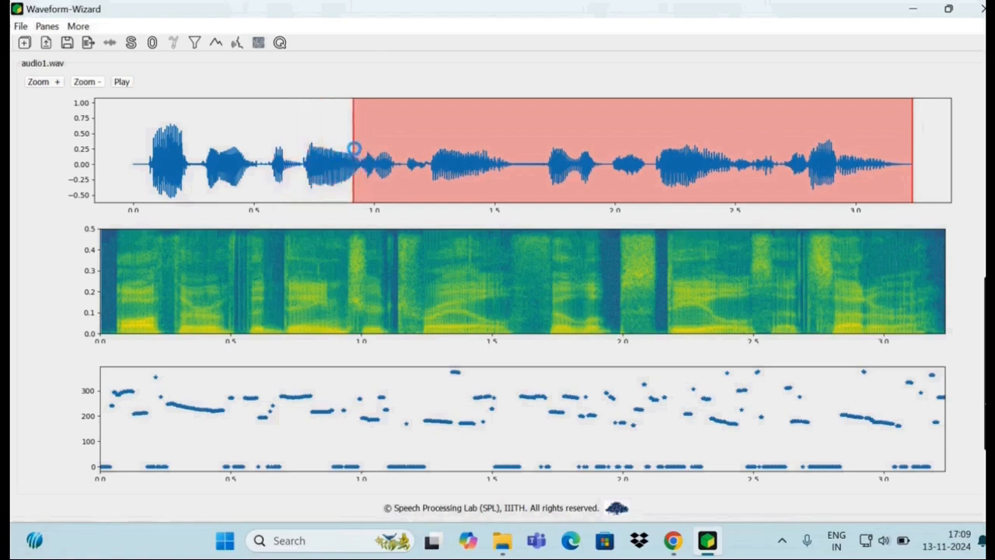
click(916, 167)
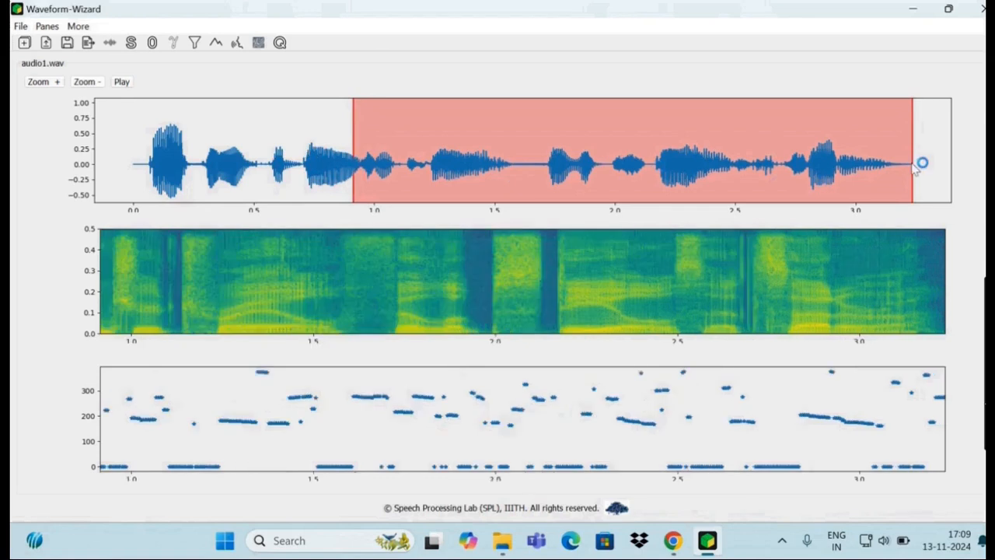
drag(916, 167, 446, 191)
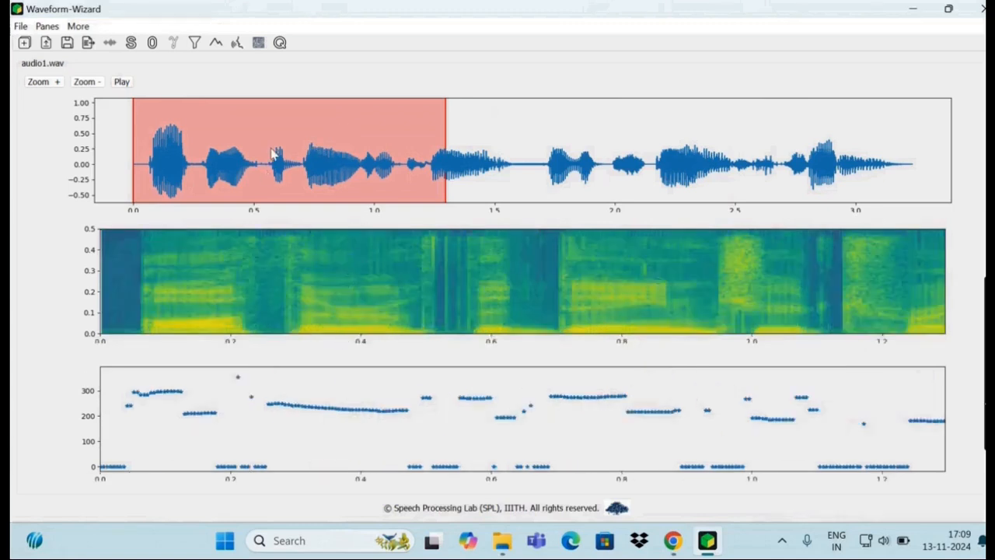
drag(272, 148, 493, 160)
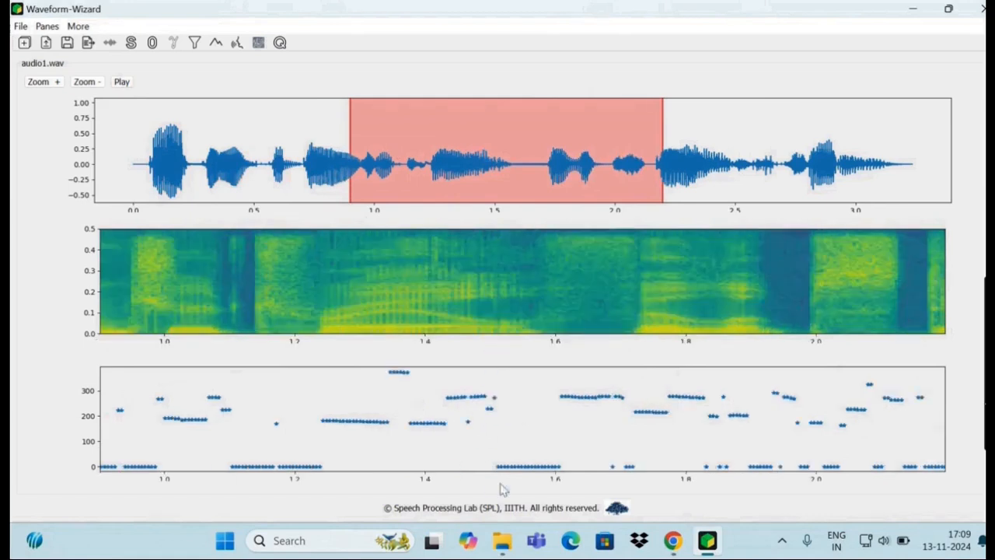
drag(493, 149, 592, 159)
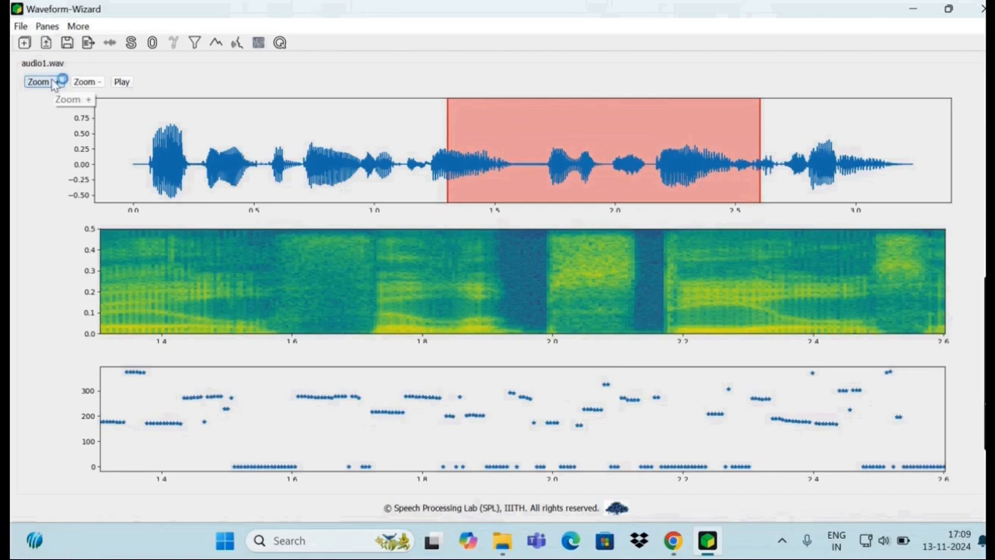
Step: Zoom in twice on the selected region of audio1.wav, narrowing it to about 1.4 to 2.5 s
click(51, 81)
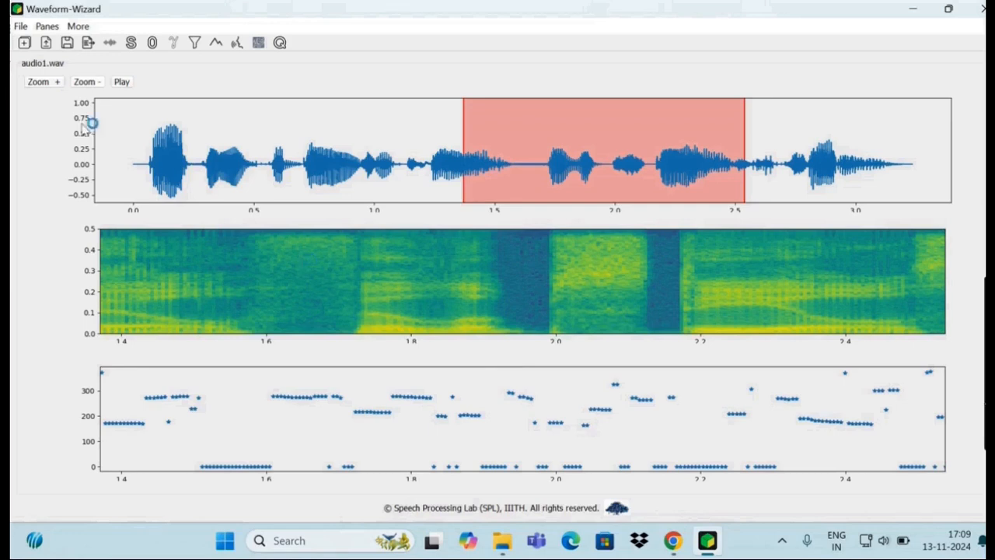
click(43, 83)
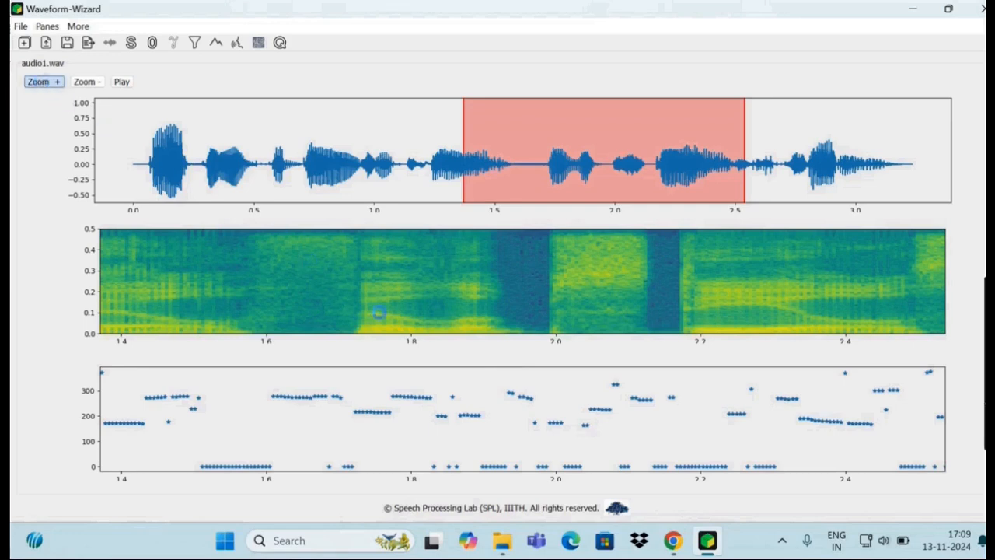
click(386, 318)
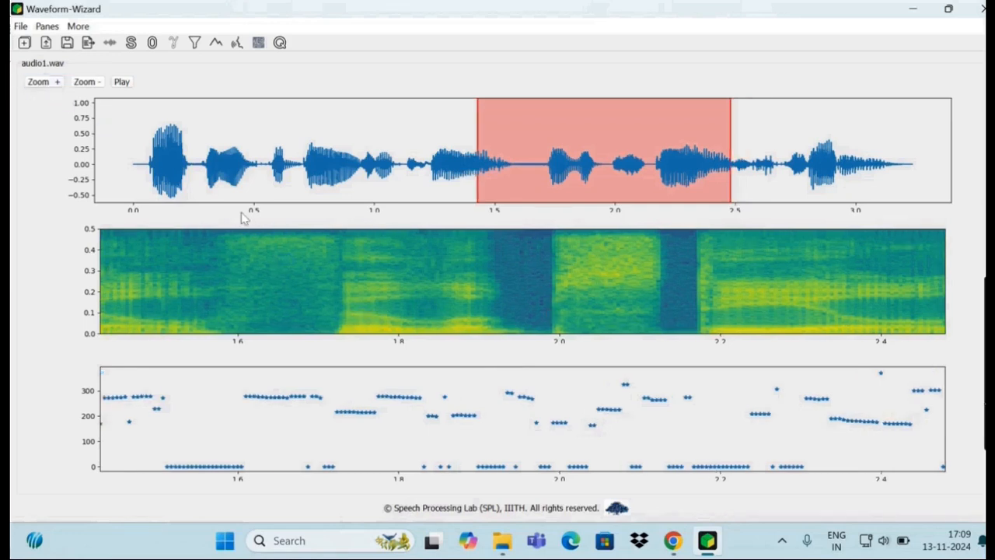
Step: Zoom out repeatedly on audio1.wav until the selected region spans about 1.2 to 2.7 s
click(90, 83)
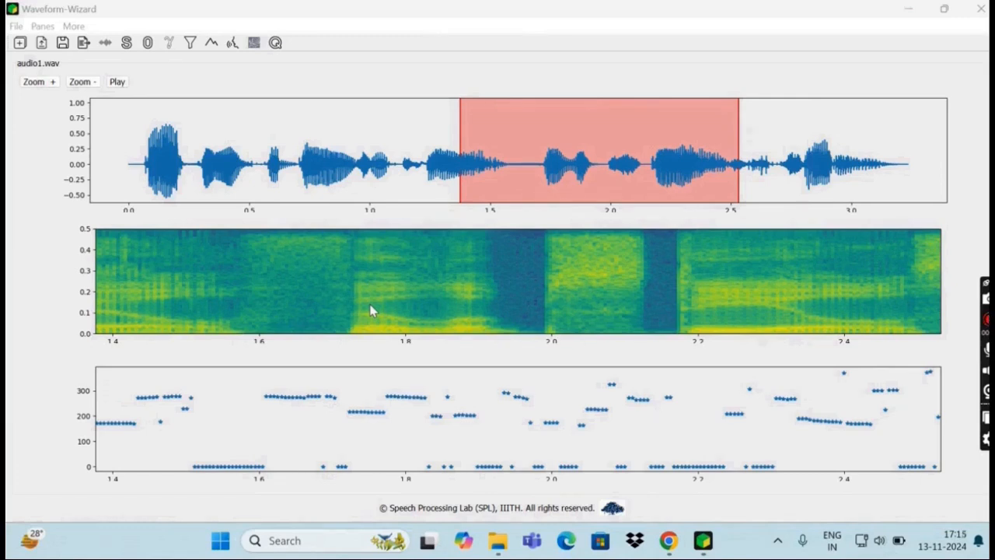
click(76, 83)
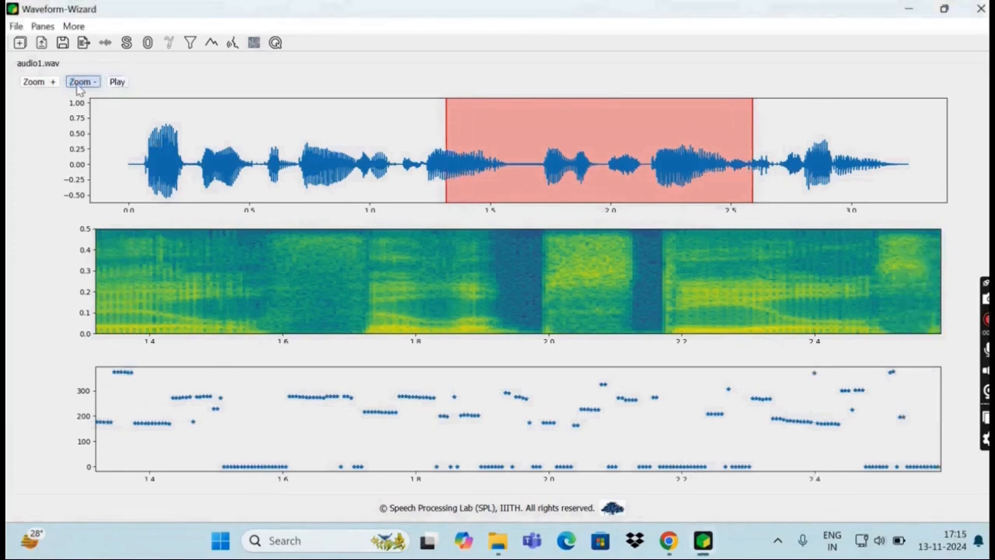
click(76, 83)
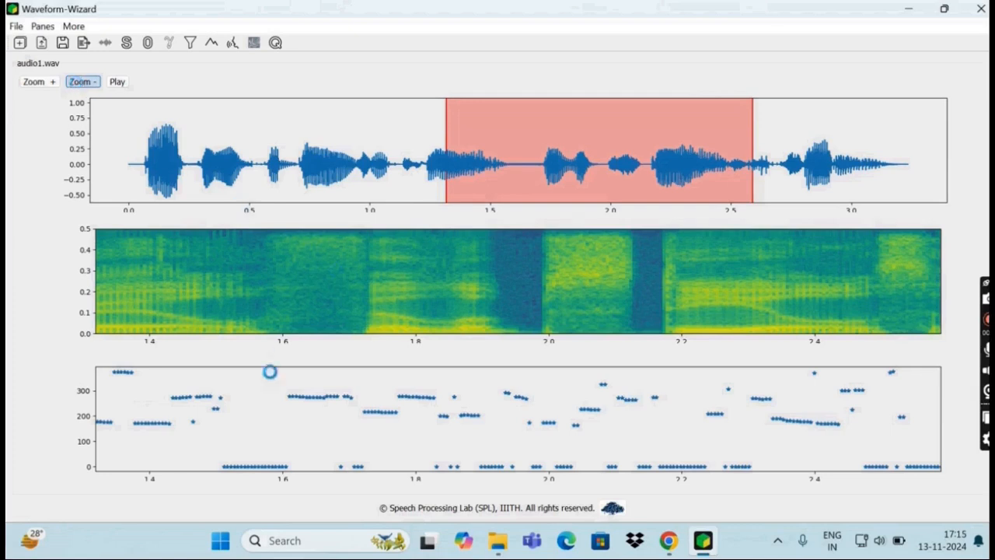
click(81, 81)
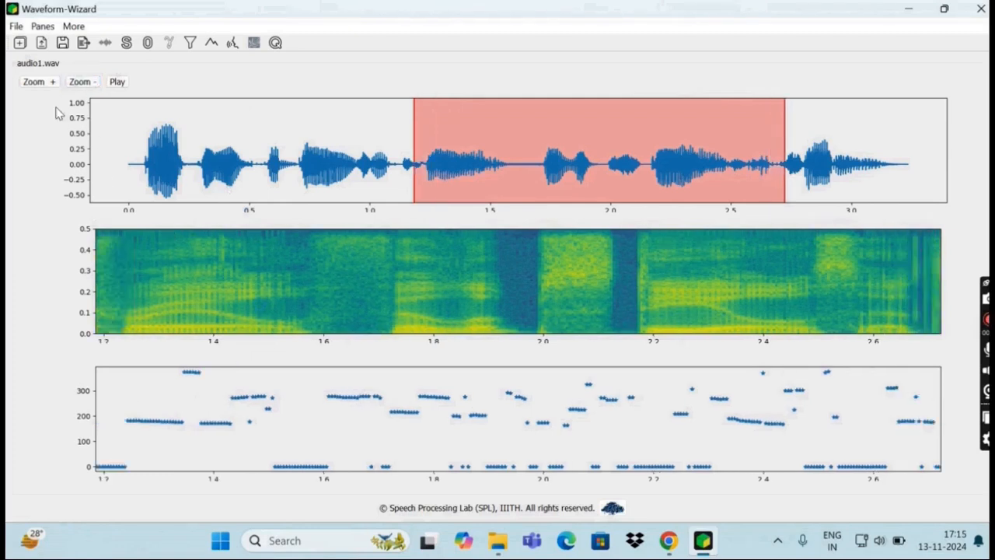
Step: Play the selected region of audio1.wav and slide it to span about 0.9 to 2.4 s
click(127, 84)
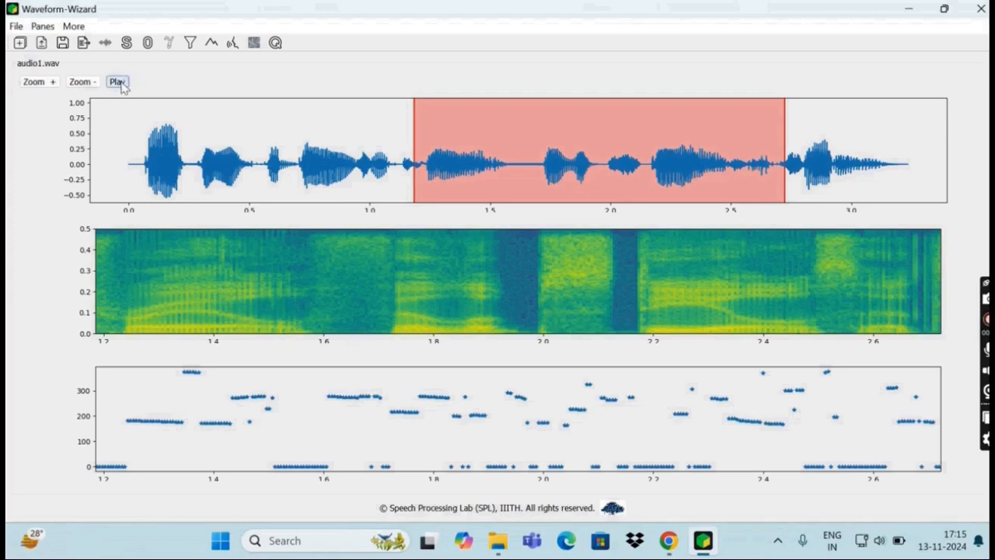
drag(481, 158, 407, 155)
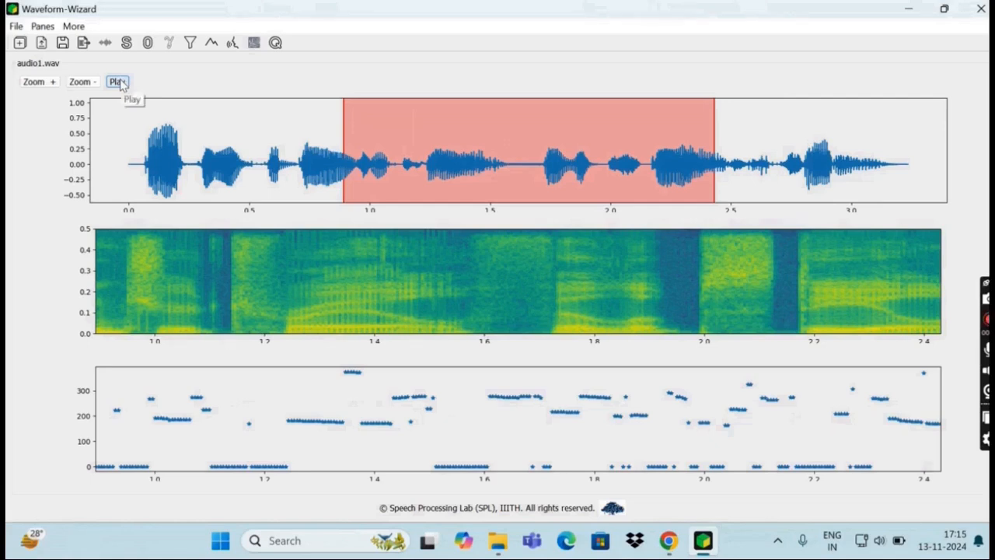
Step: Raise the system volume to 98
key(XF86AudioRaiseVolume)
key(XF86AudioRaiseVolume)
key(XF86AudioRaiseVolume)
key(XF86AudioRaiseVolume)
key(XF86AudioRaiseVolume)
key(XF86AudioRaiseVolume)
key(XF86AudioRaiseVolume)
key(XF86AudioRaiseVolume)
key(XF86AudioRaiseVolume)
key(XF86AudioRaiseVolume)
key(XF86AudioRaiseVolume)
key(XF86AudioRaiseVolume)
key(XF86AudioRaiseVolume)
key(XF86AudioRaiseVolume)
key(XF86AudioRaiseVolume)
key(XF86AudioRaiseVolume)
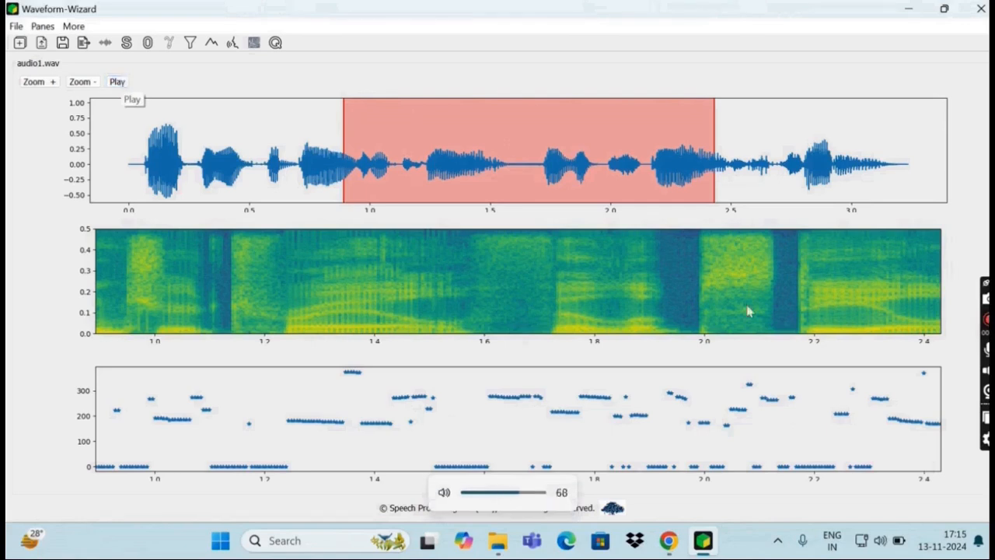
key(XF86AudioRaiseVolume)
key(XF86AudioRaiseVolume)
key(XF86AudioRaiseVolume)
key(XF86AudioRaiseVolume)
key(XF86AudioRaiseVolume)
key(XF86AudioRaiseVolume)
key(XF86AudioRaiseVolume)
key(XF86AudioRaiseVolume)
key(XF86AudioRaiseVolume)
key(XF86AudioRaiseVolume)
key(XF86AudioRaiseVolume)
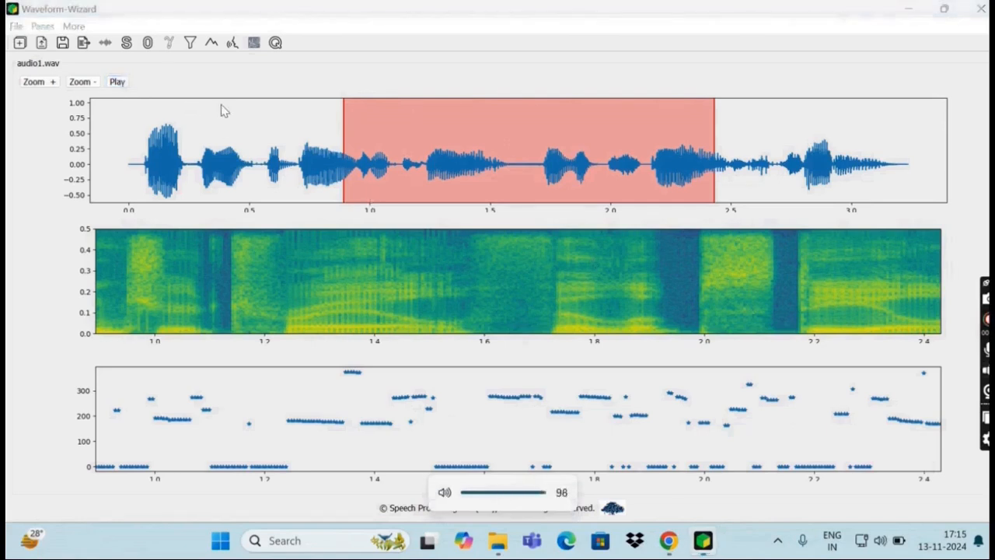
Step: Play the selected region of audio1.wav, slide it to about 0.4 to 2.0 s, and play that part as well
click(118, 82)
key(XF86AudioRaiseVolume)
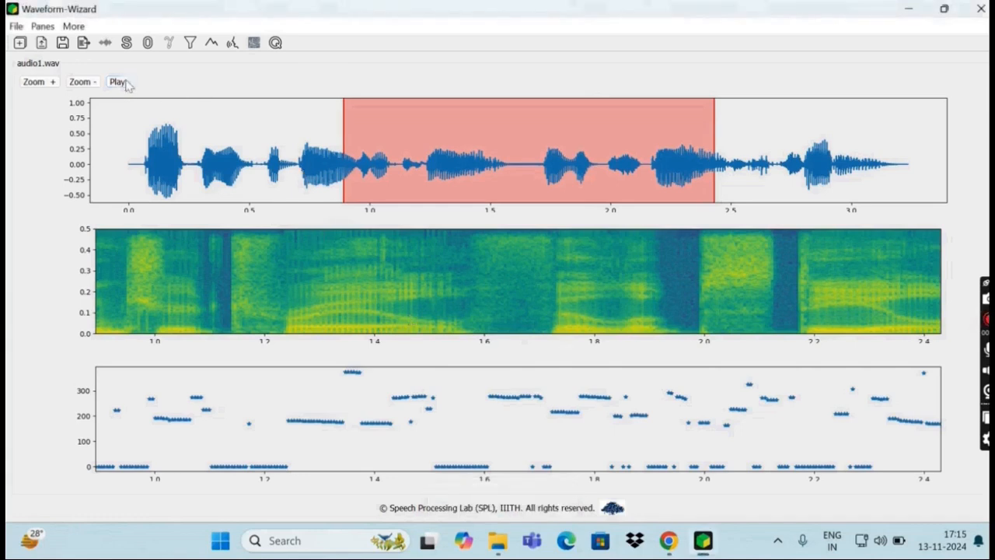
drag(348, 166, 237, 162)
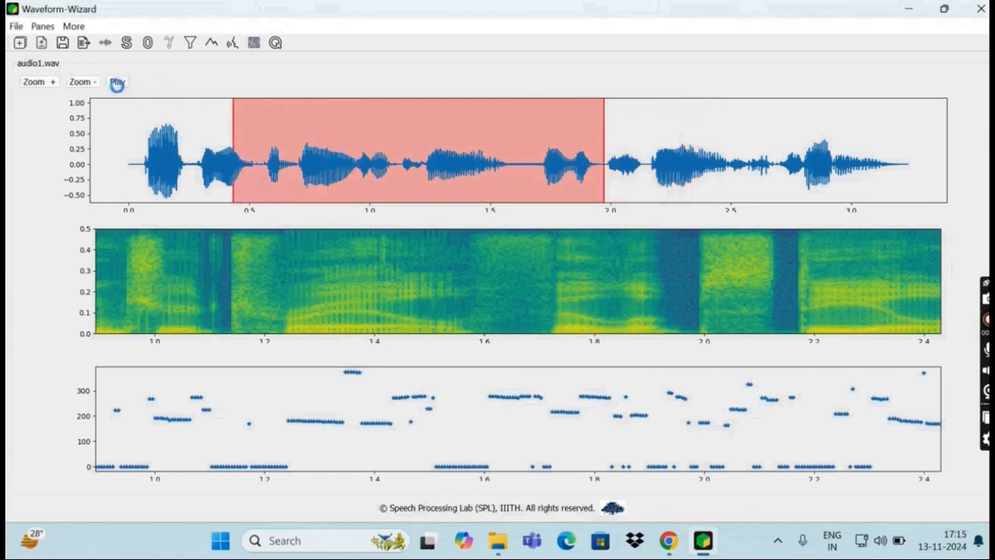
click(117, 84)
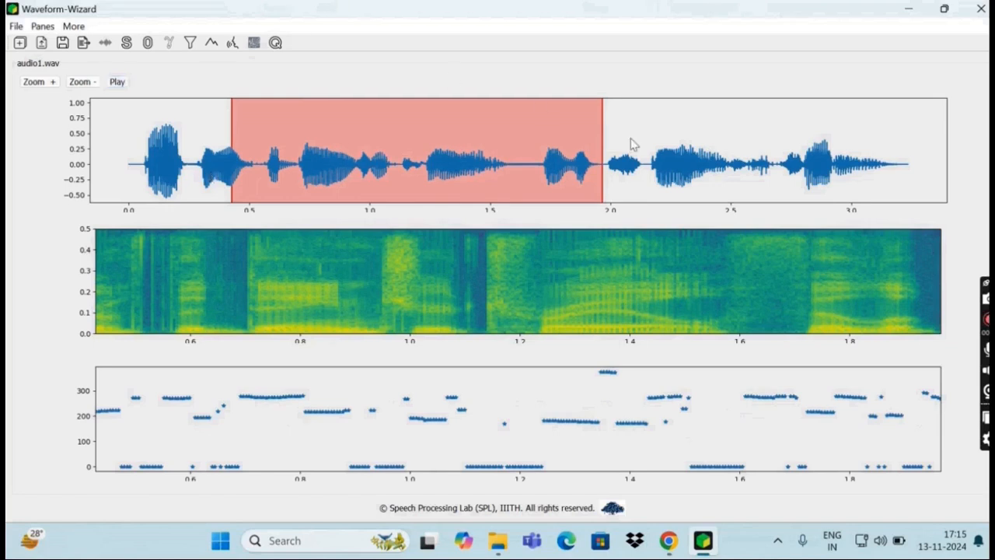
Step: View the application's About information at full window size and close it
click(17, 24)
mouse_move(83, 31)
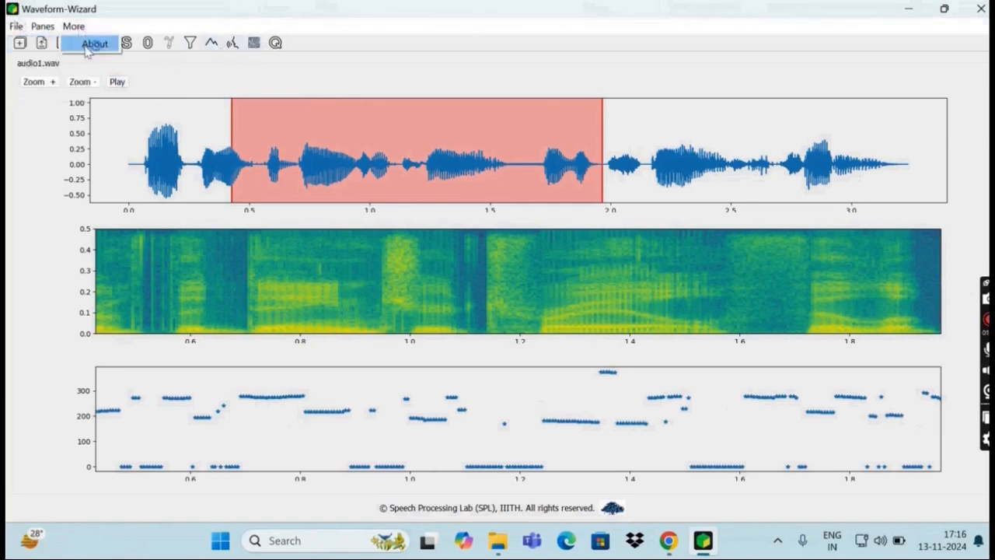
click(92, 45)
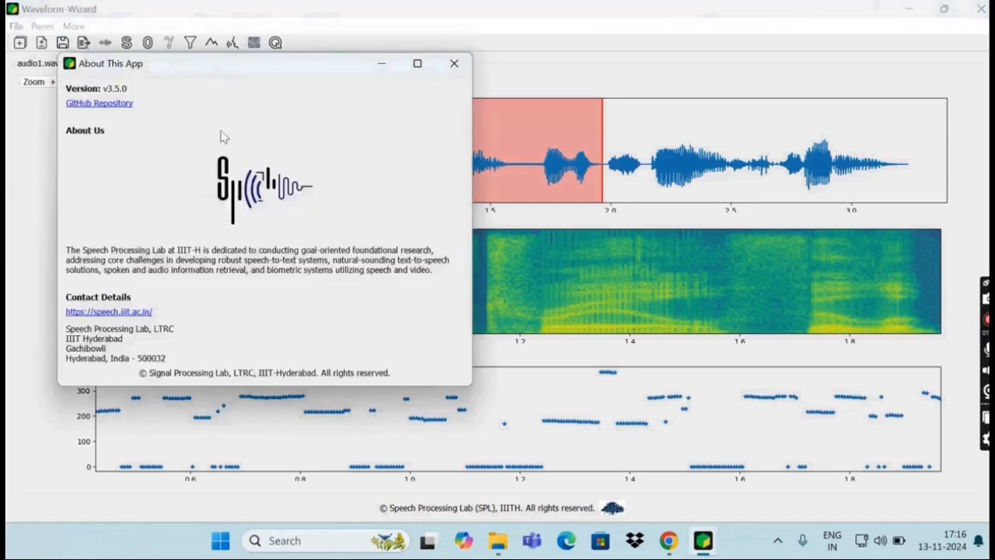
click(418, 64)
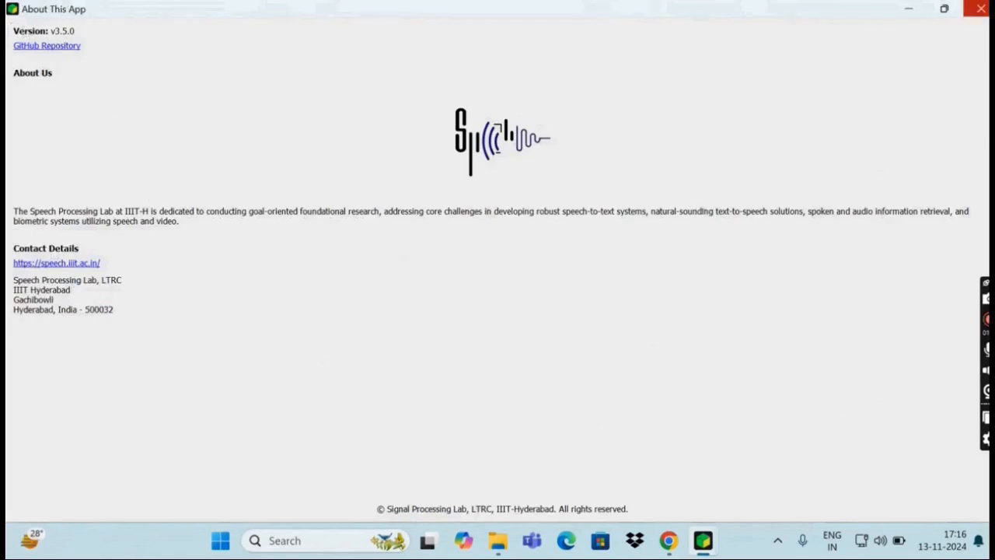
click(981, 8)
Step: Open a new Waveform-Wizard window
click(14, 26)
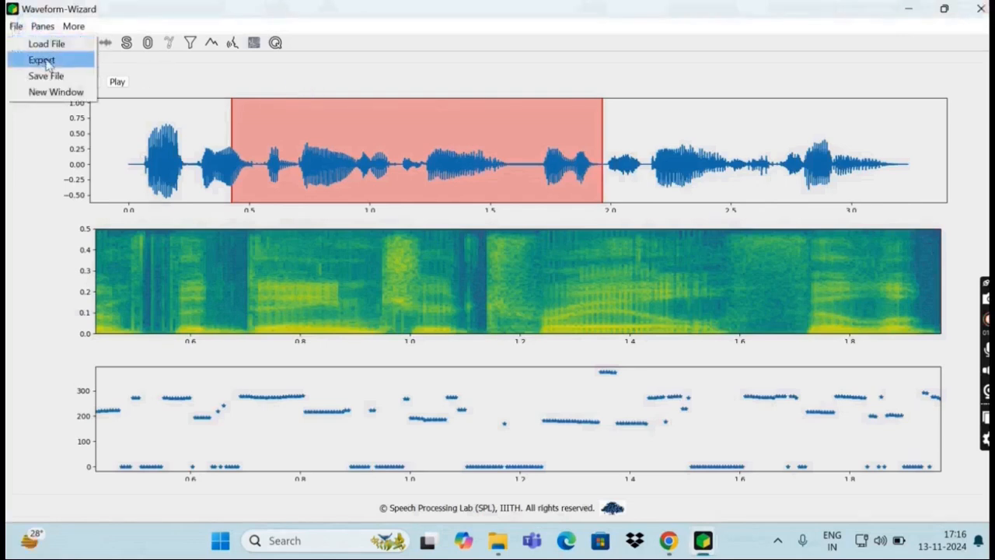
click(59, 95)
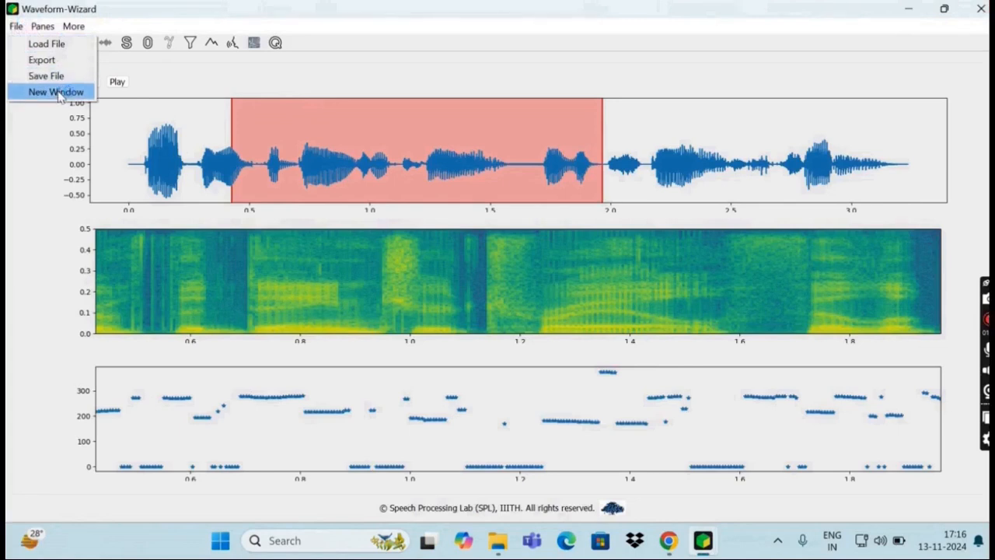